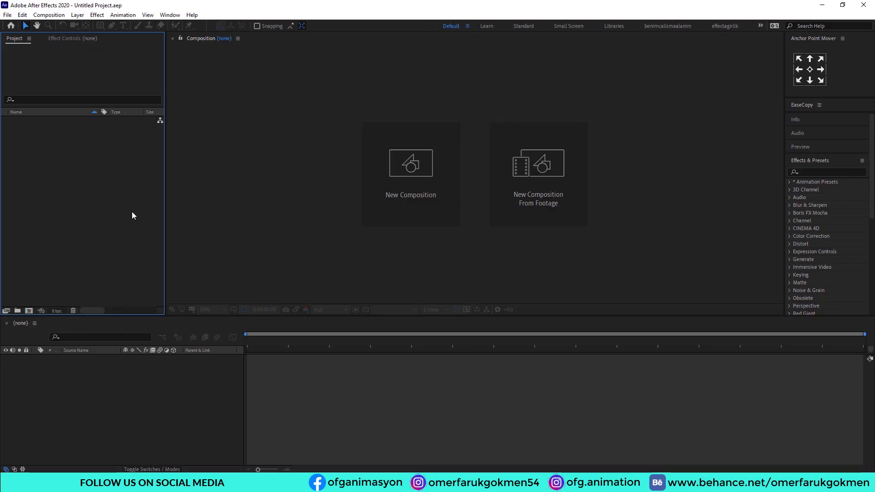
Create a composition named main at 1920×1080, 30 fps, 0:00:05:00 duration
left_click(413, 174)
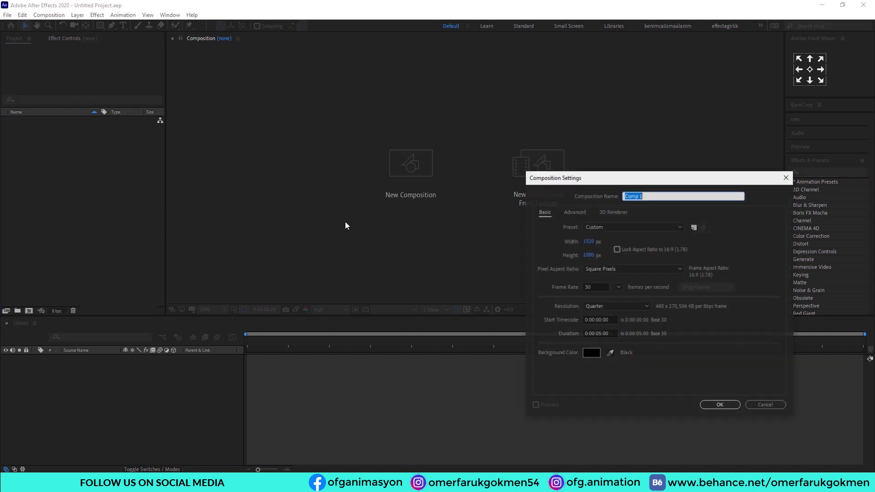
type("main")
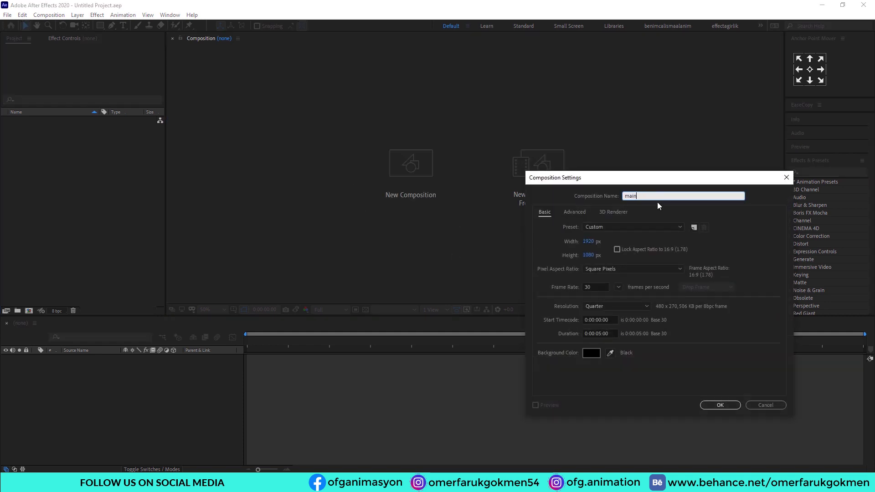
double_click(597, 288)
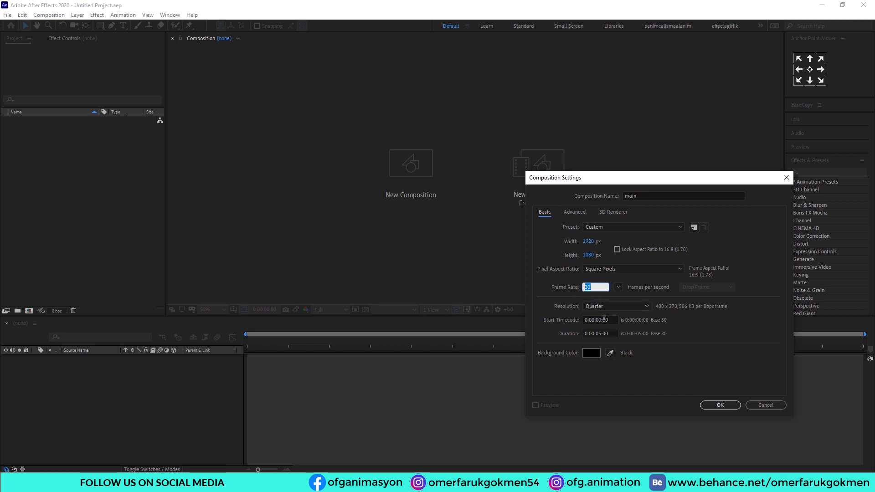
double_click(594, 333)
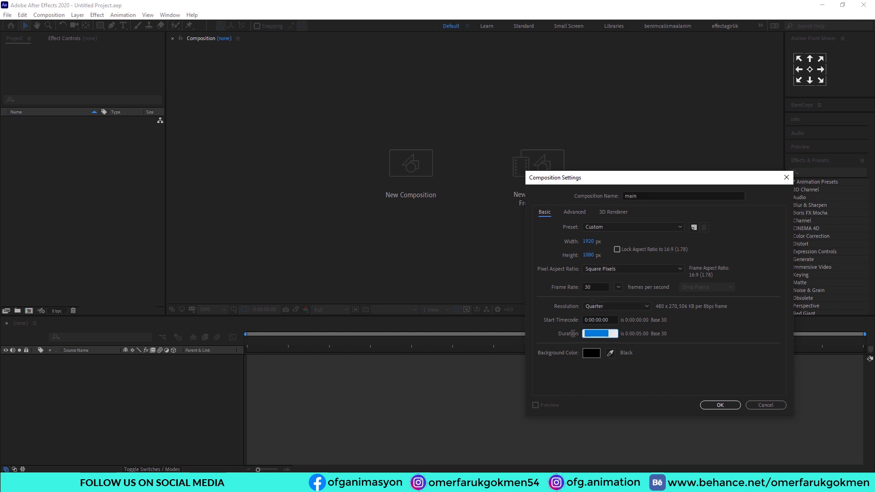
left_click(720, 405)
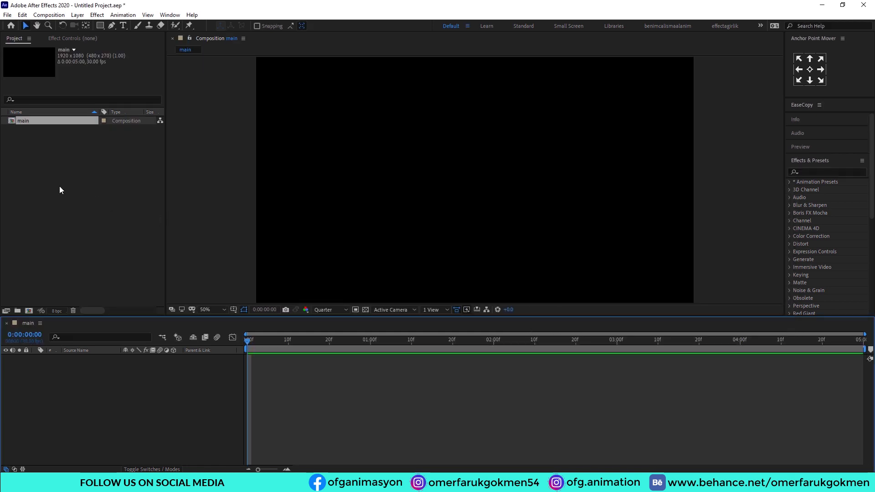
Import logo.png and add it as a layer in the main composition
double_click(32, 170)
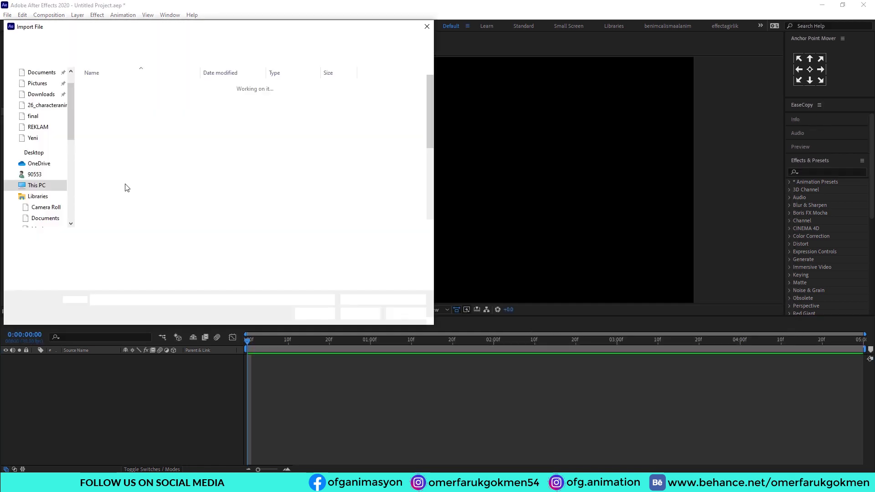
type("logo.png")
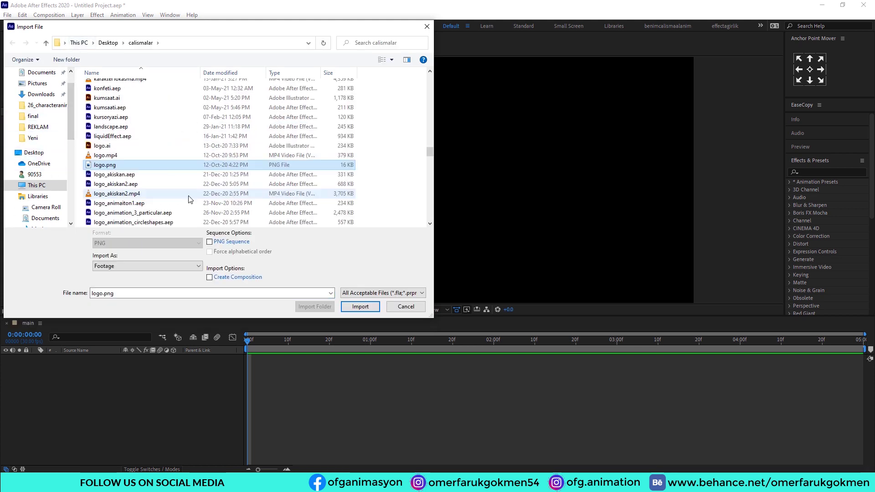
left_click(360, 306)
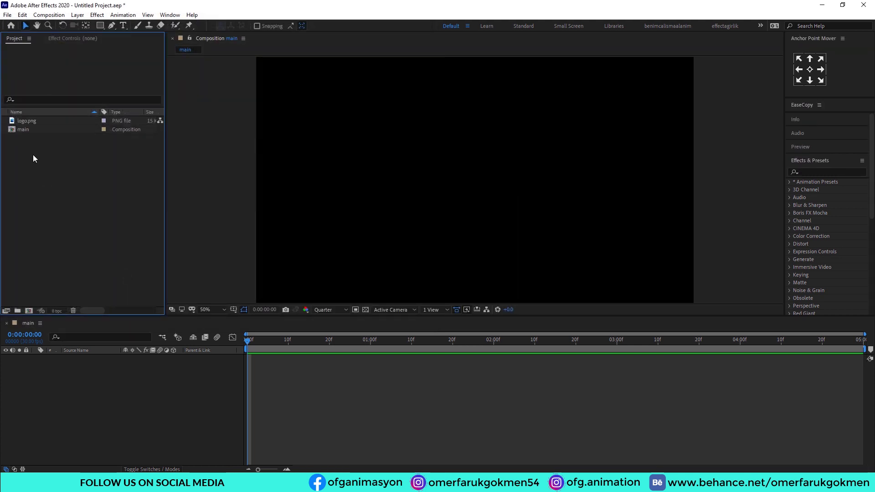
left_click(23, 121)
left_click_drag(31, 121, 75, 384)
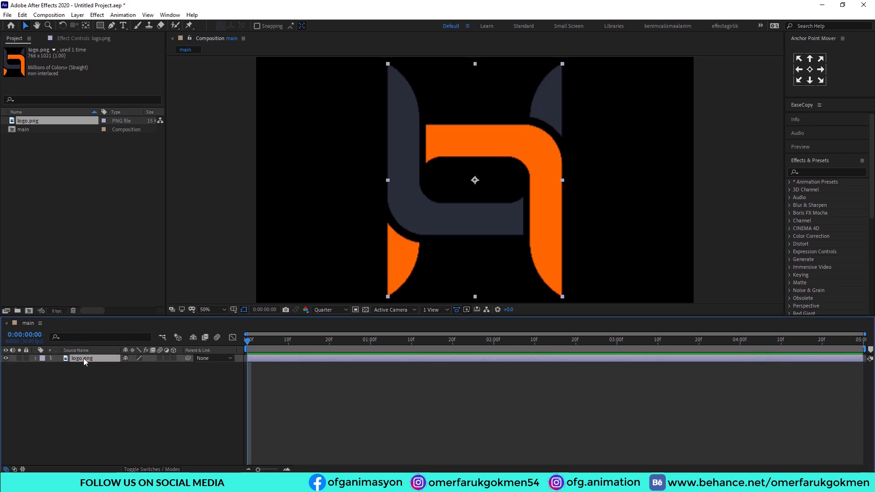
Scale the logo layer down to 50%
key("s")
left_click_drag(136, 369, 117, 368)
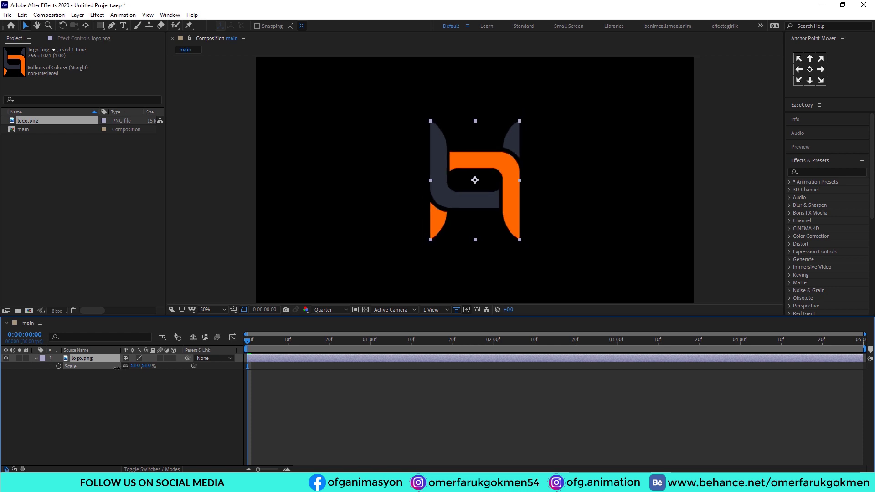
left_click(72, 376)
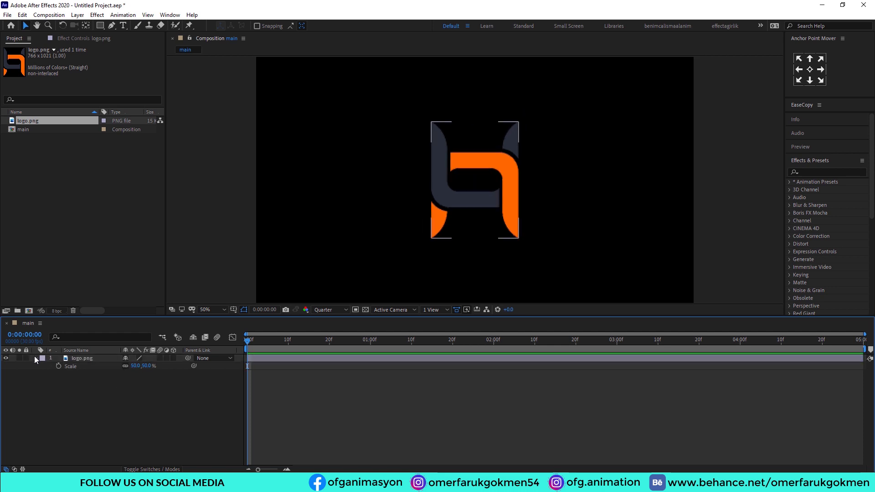
left_click(35, 358)
Pre-compose the logo.png layer into a 'logo' composition, moving all attributes into it
left_click(83, 360)
right_click(82, 360)
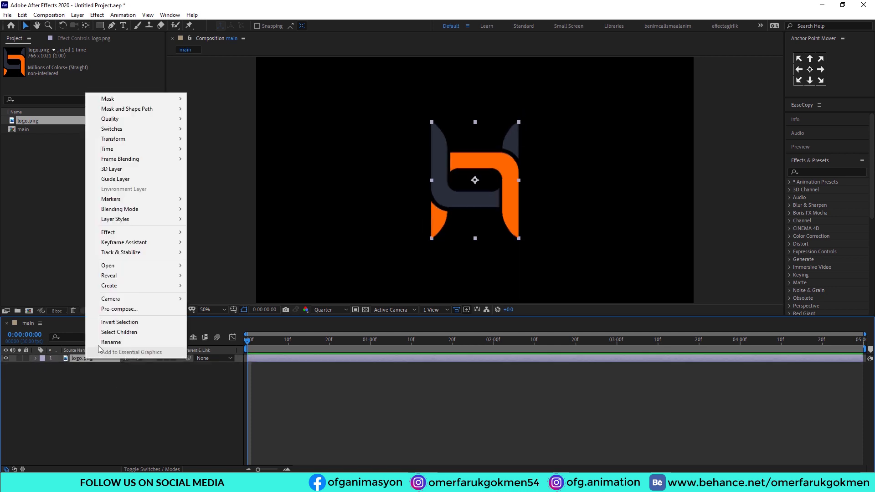
left_click(136, 308)
type("logo")
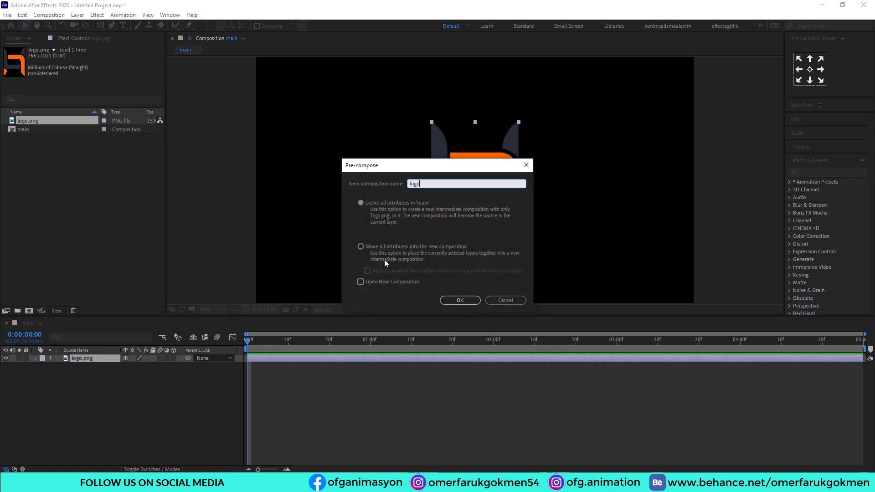
left_click(389, 247)
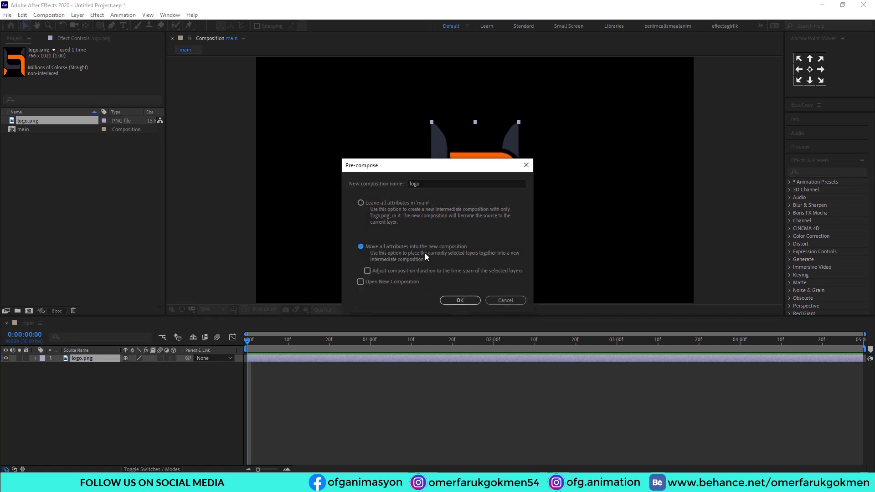
left_click(460, 301)
Pre-compose the logo layer again into a 'logolast' composition
left_click(134, 379)
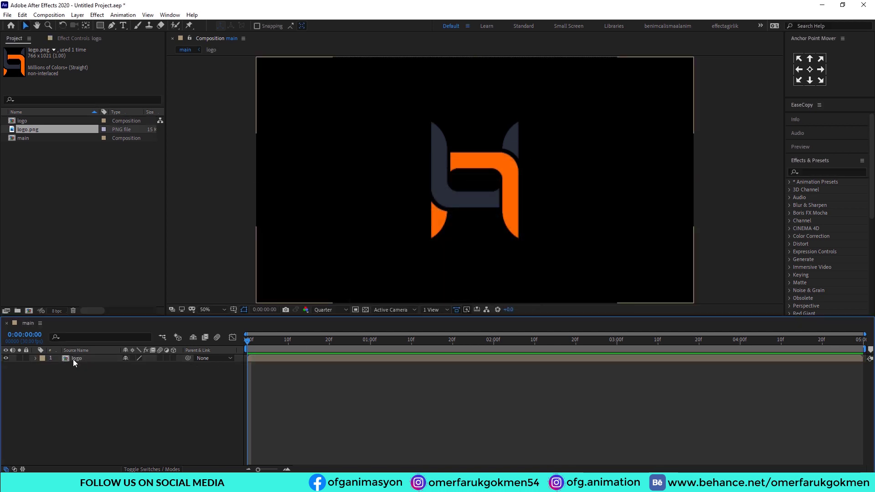
left_click(74, 359)
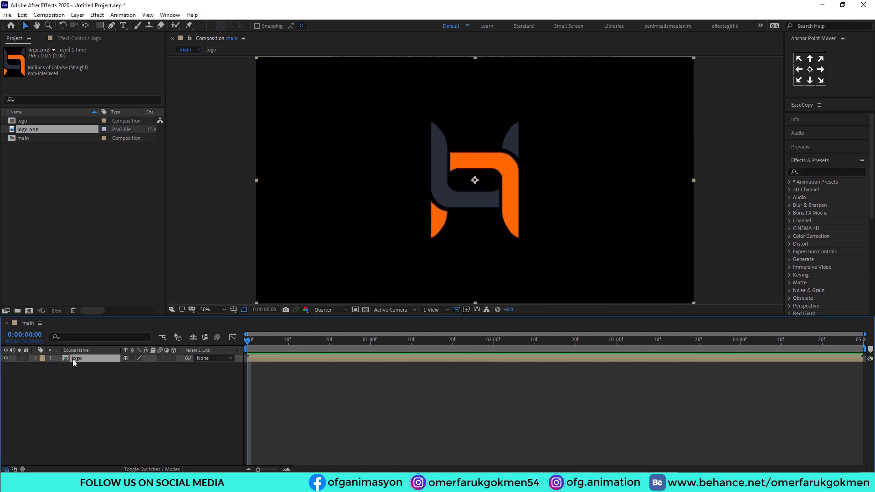
right_click(75, 358)
left_click(109, 309)
type("logolast")
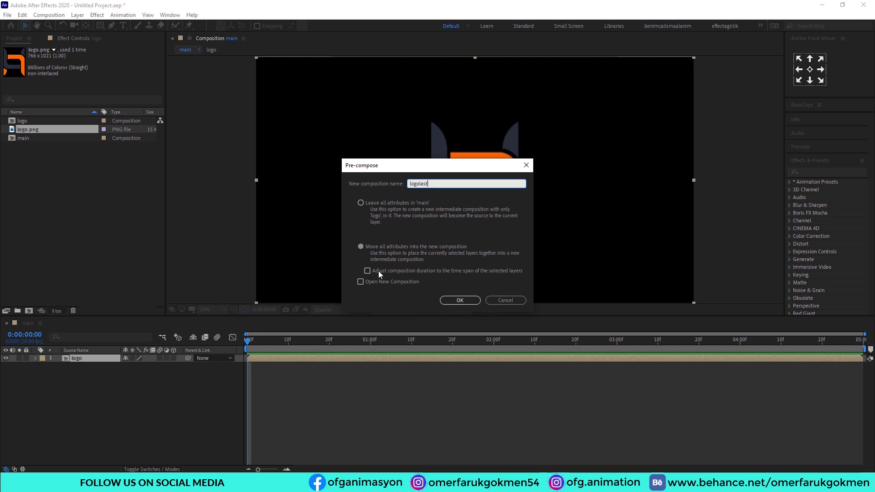
left_click(461, 301)
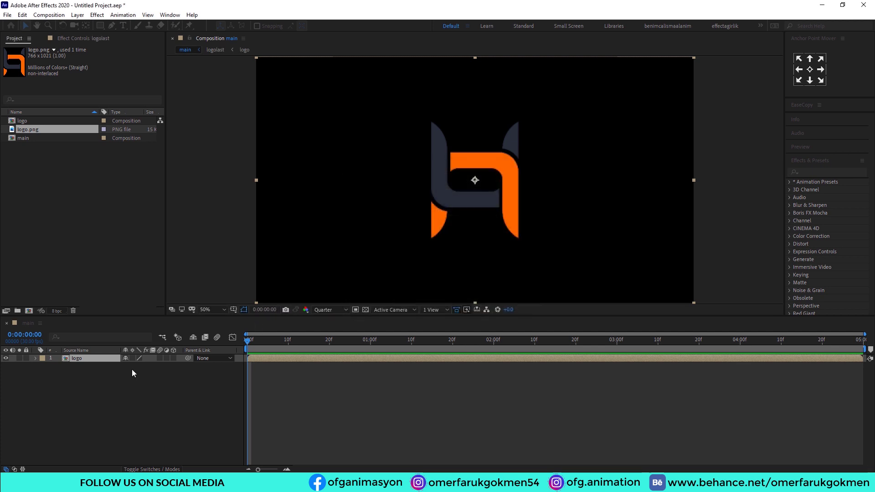
Inside logolast, make the logo layer 3D and split its Position into separate X, Y, Z
double_click(77, 359)
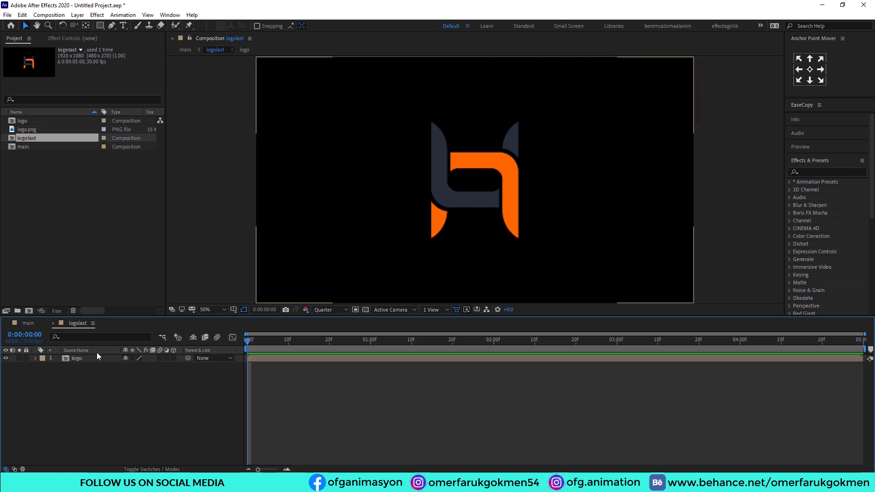
left_click(173, 359)
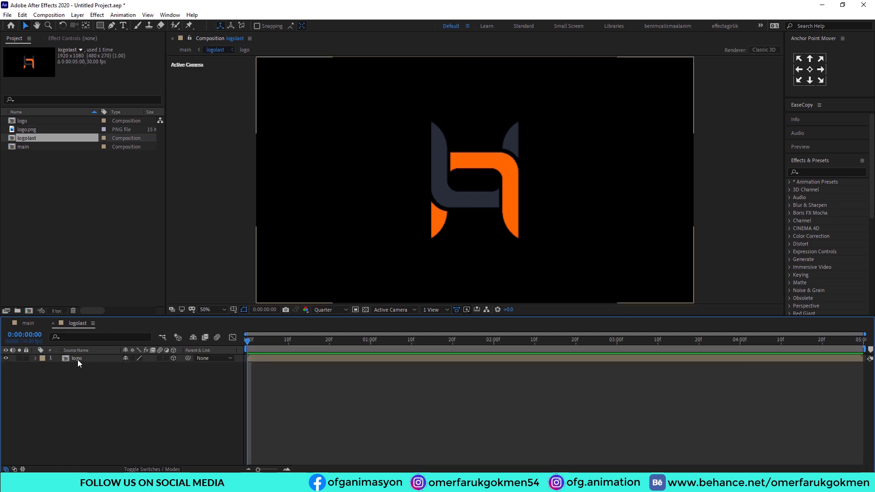
left_click(78, 359)
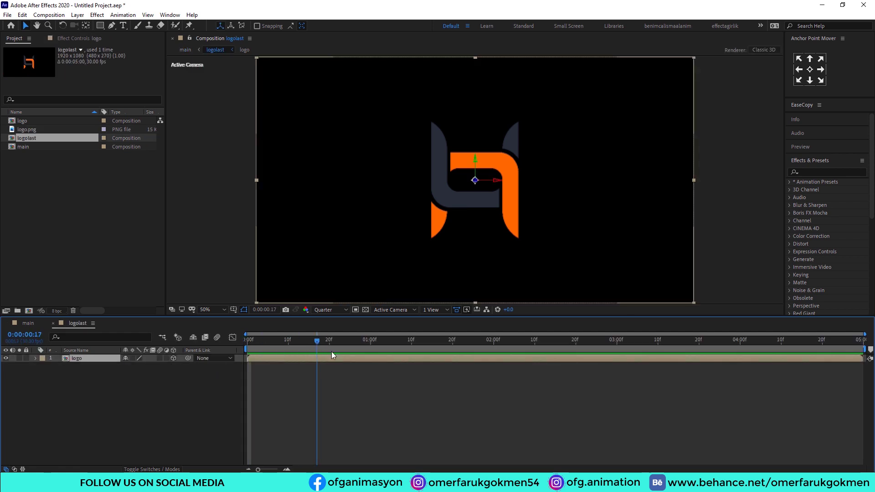
left_click_drag(423, 348, 201, 346)
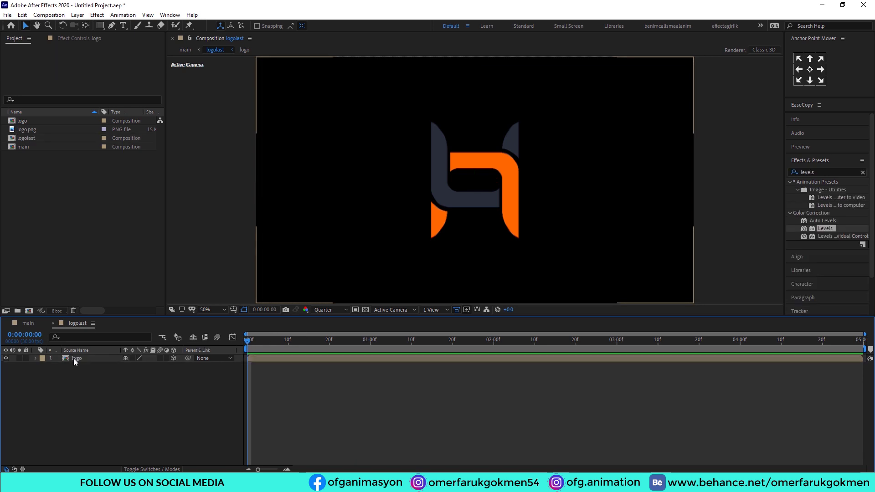
key("p")
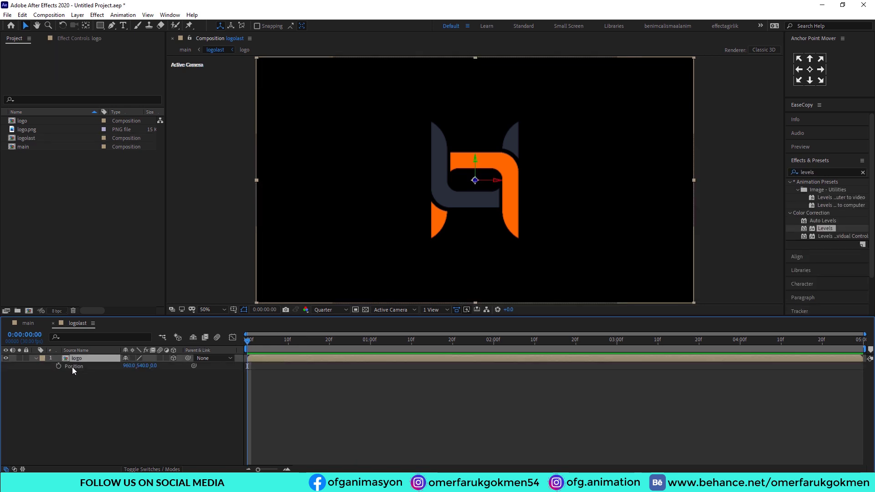
right_click(73, 371)
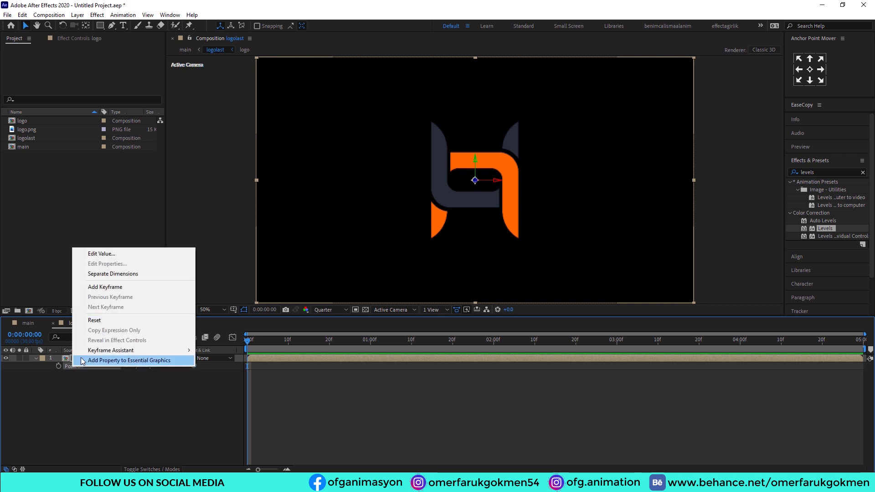
left_click(101, 275)
left_click(112, 409)
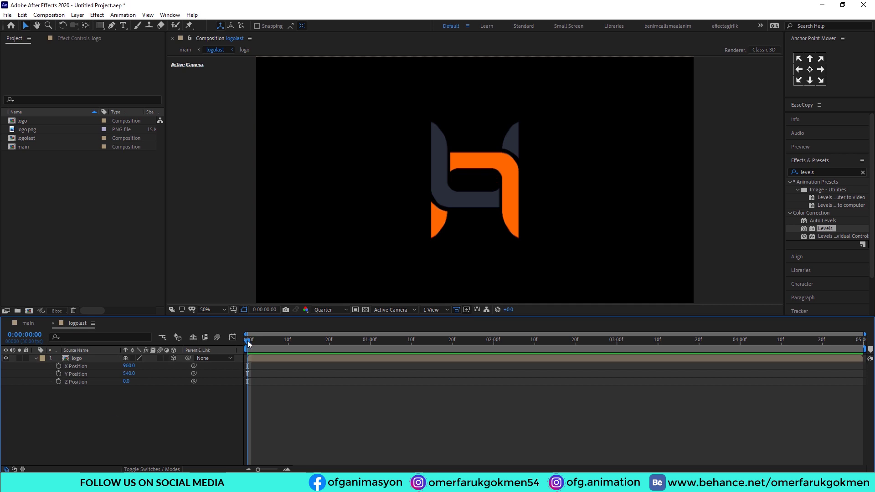
Drive the logo's Z Position with an 'index' expression at the timeline start
mouse_move(251, 340)
left_mouse_down()
mouse_move(293, 340)
mouse_move(210, 355)
left_mouse_up()
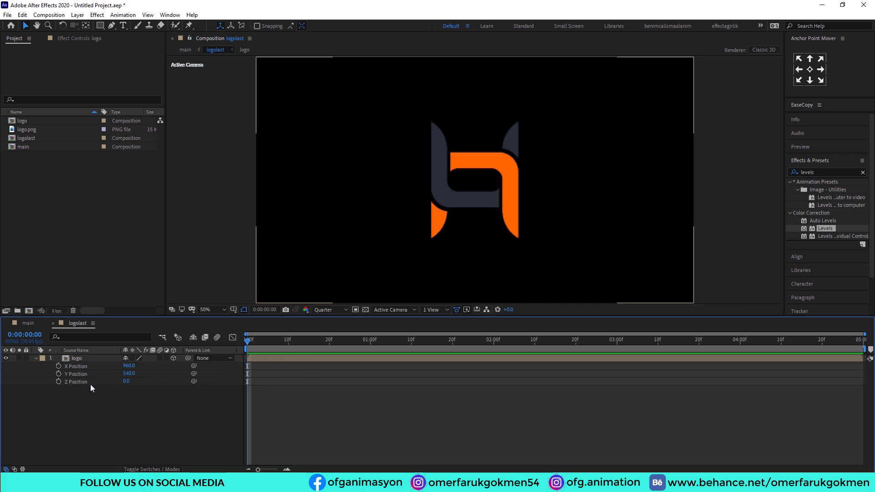
left_click(59, 382, "alt")
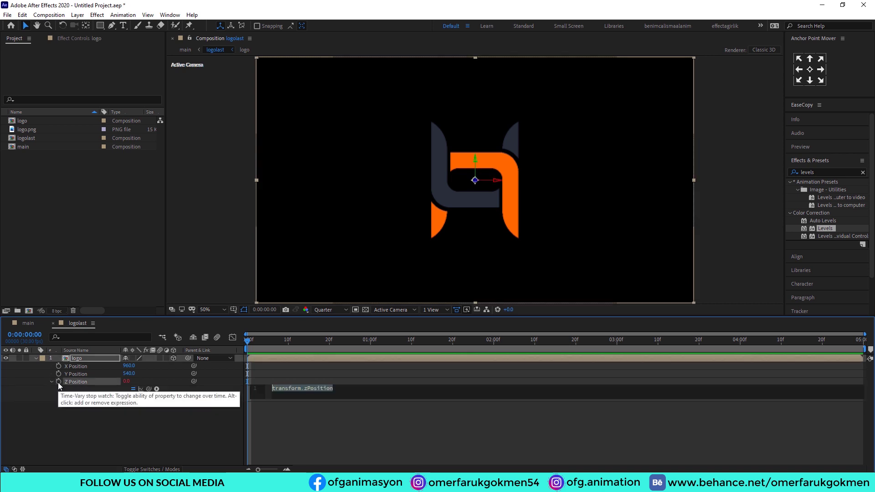
type("index")
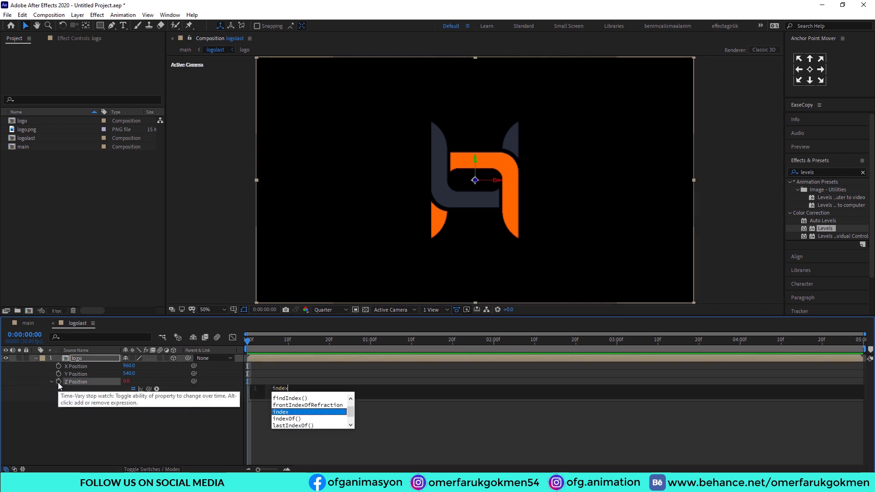
left_click(264, 377)
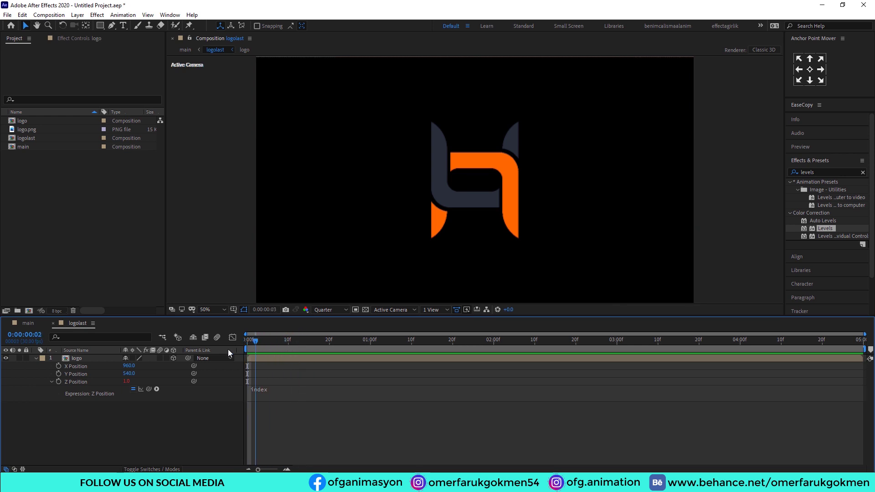
key("Home")
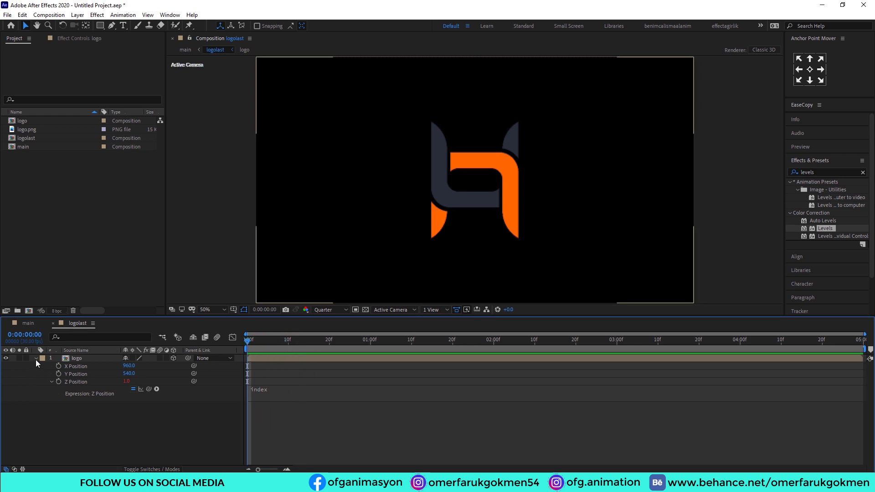
left_click(35, 358)
left_click(73, 358)
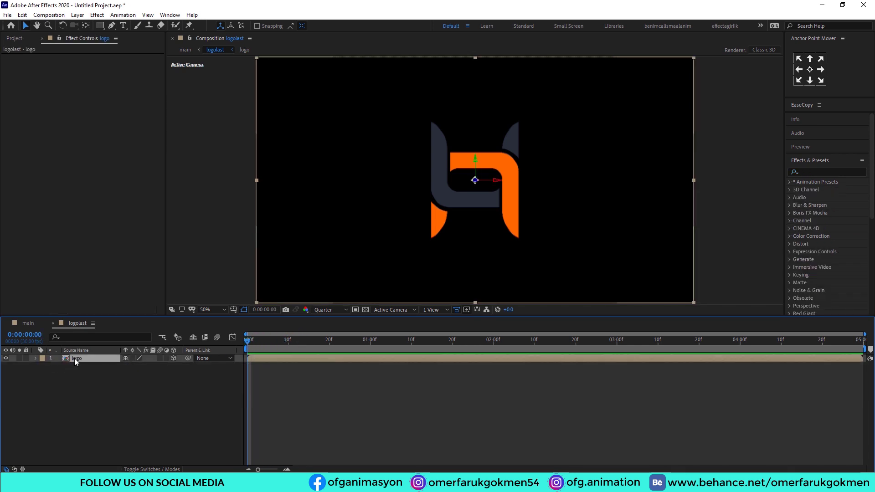
Apply the Levels effect to the logo layer
left_click(817, 172)
type("levels")
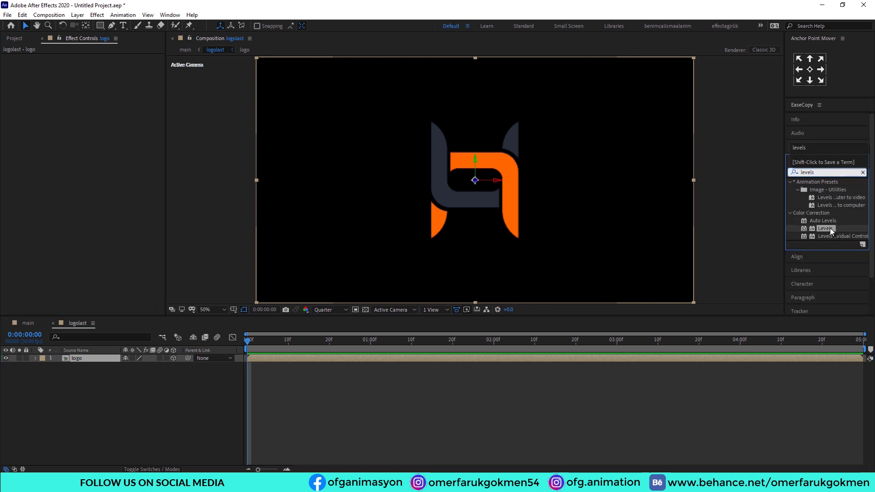
left_click_drag(831, 230, 86, 358)
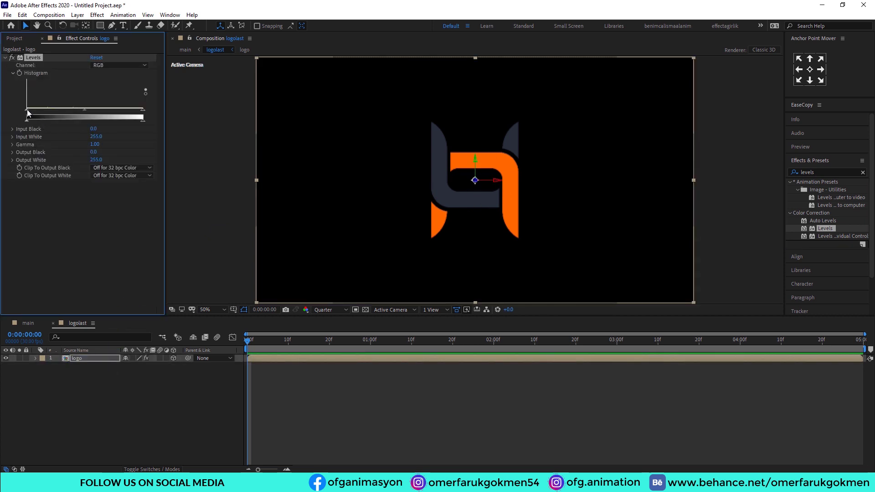
Show the transparency grid and set Levels Input Black to 70
left_click_drag(28, 111, 42, 112)
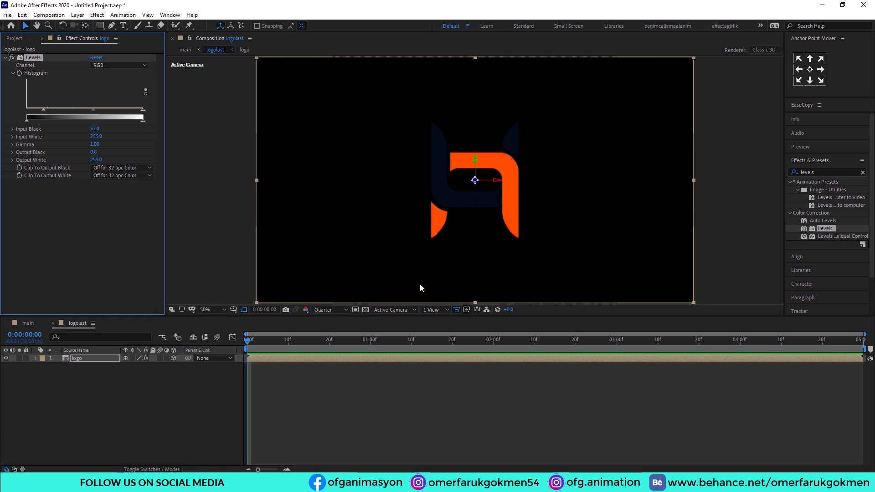
left_click(366, 310)
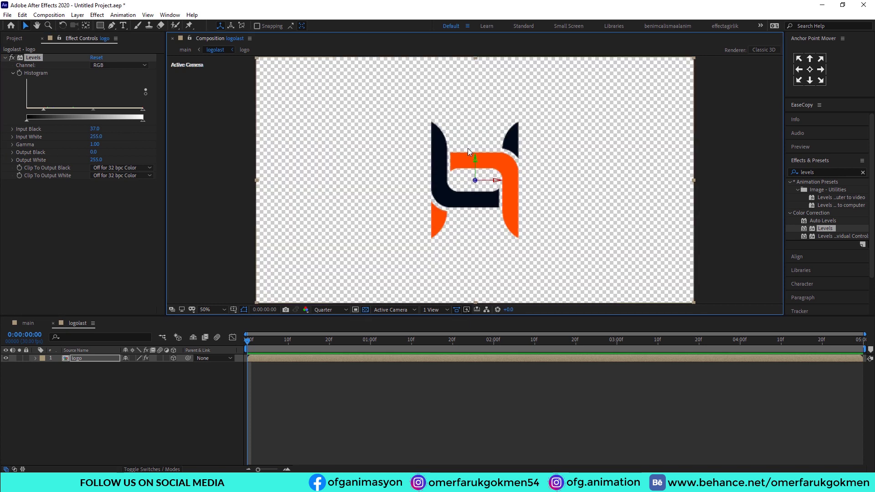
left_click(95, 130)
type("60")
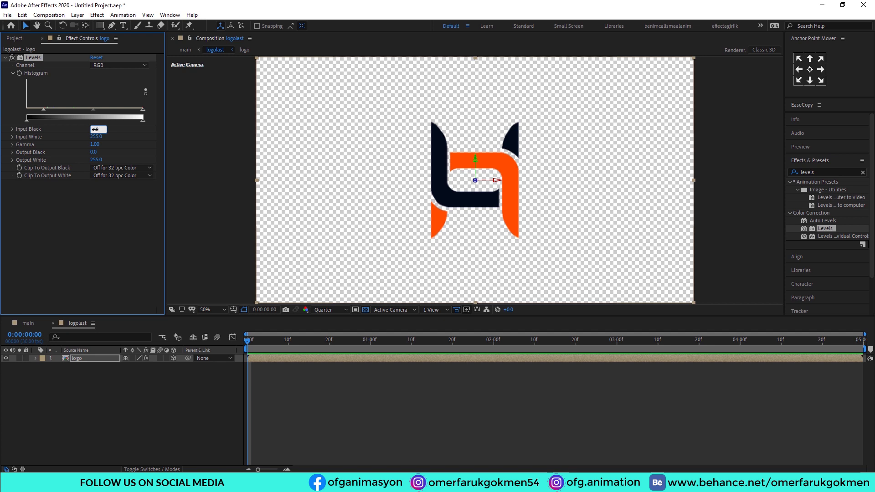
key("Return")
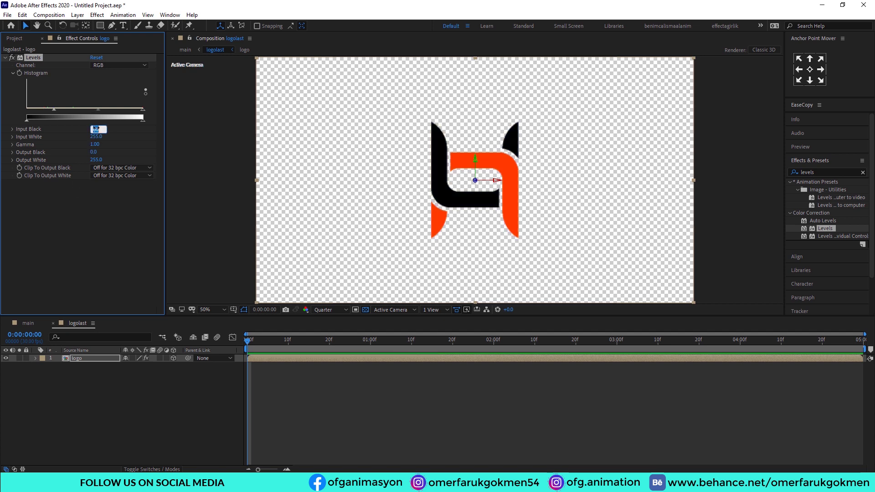
type("70")
key("Return")
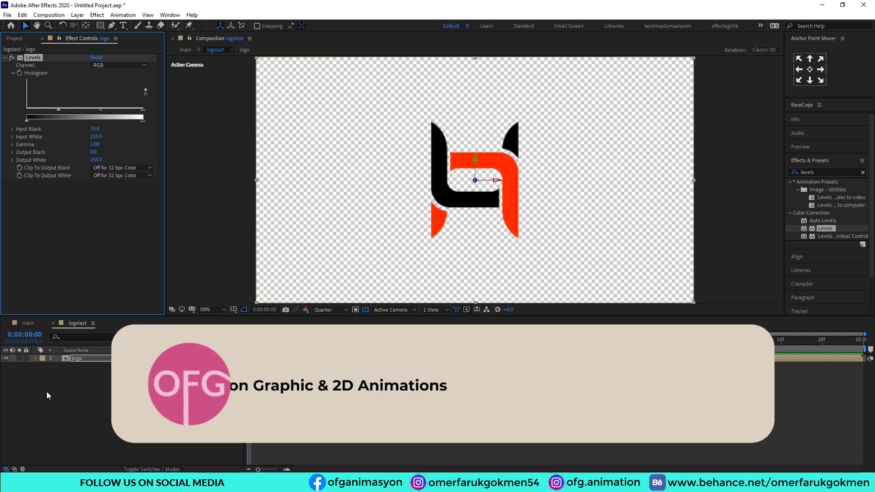
left_click(78, 359)
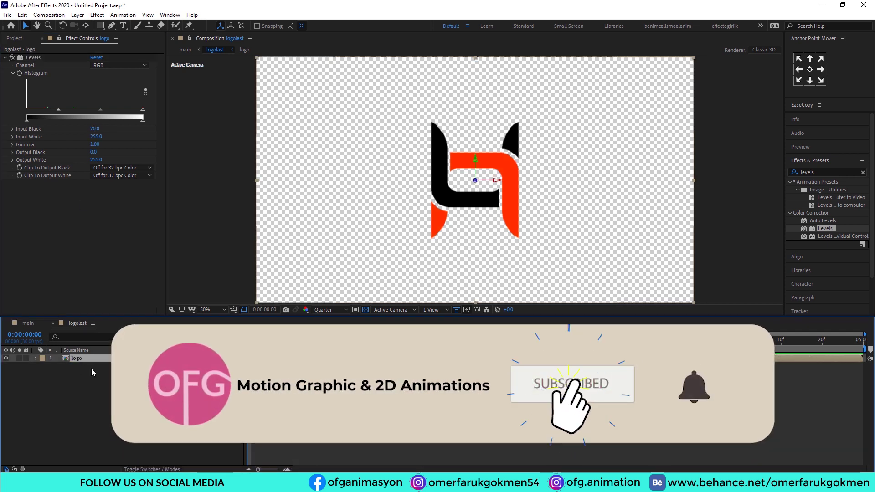
Duplicate the logo layer repeatedly, doubling the selected stack, until 64 copies exist
key("ctrl+d")
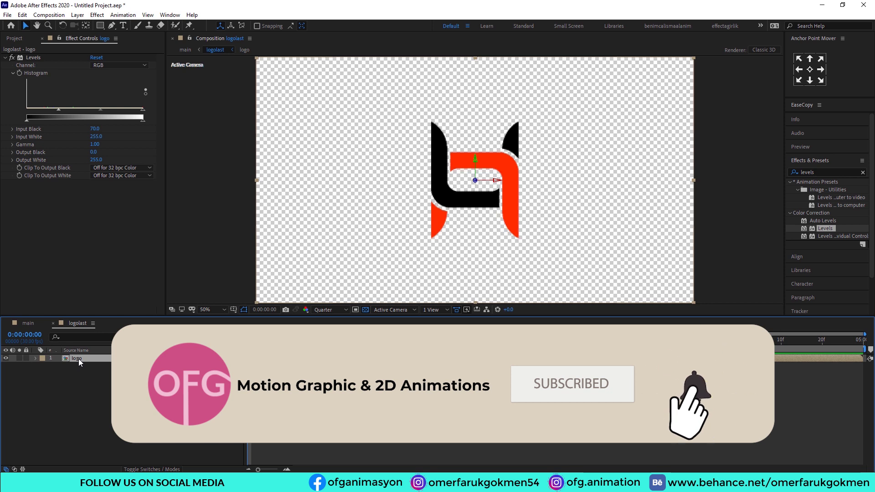
key("ctrl+d")
key("ctrl+d")
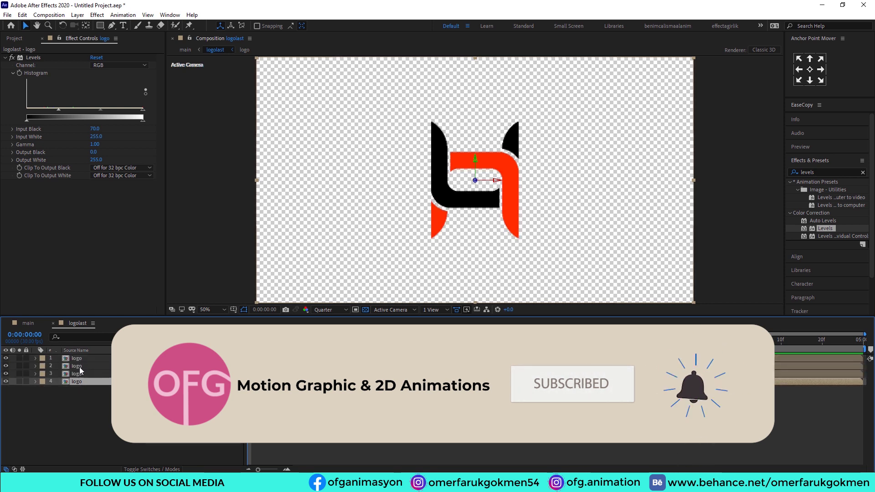
key("ctrl+d")
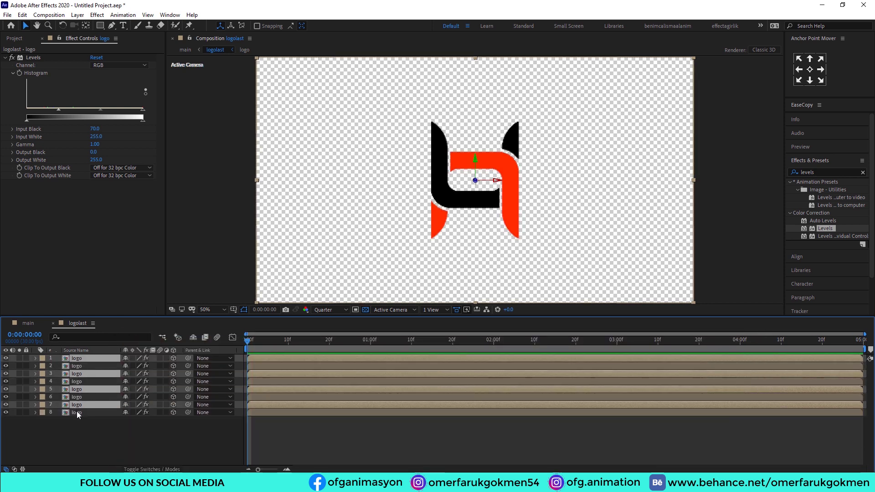
left_click(76, 411)
left_click(86, 359, "shift")
key("ctrl+d")
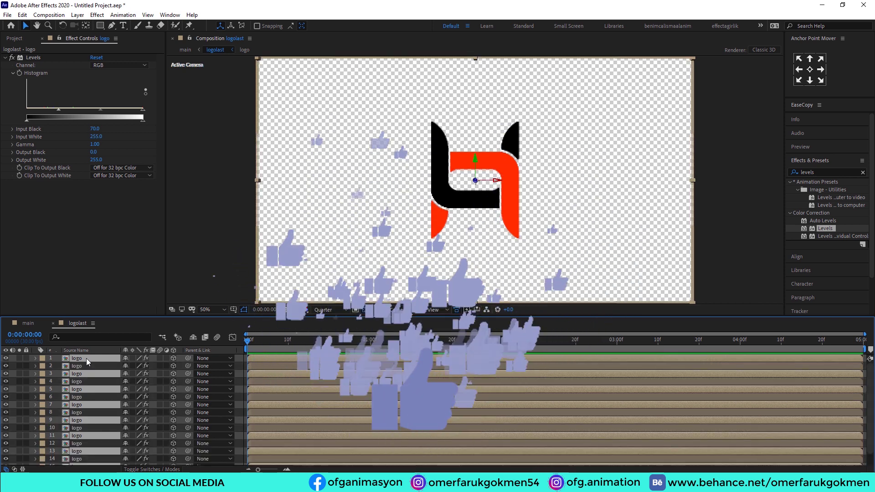
key("ctrl+d")
scroll(83, 373, "down", 10)
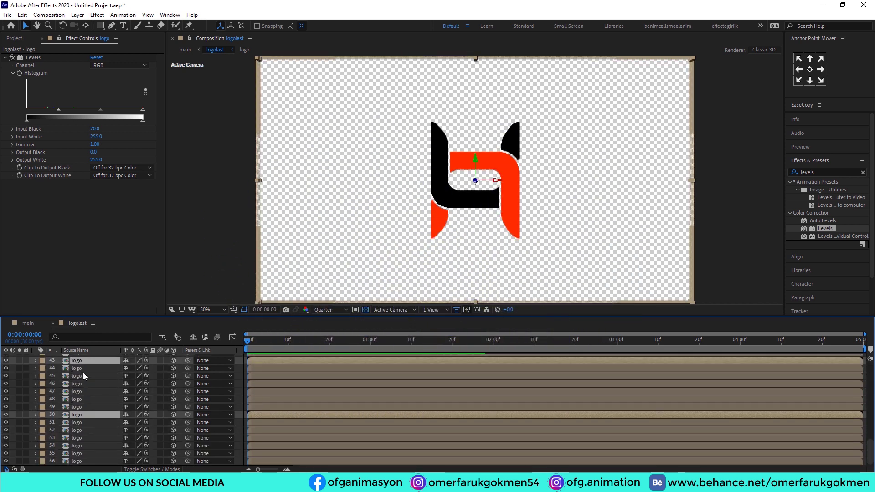
scroll(83, 373, "down", 2)
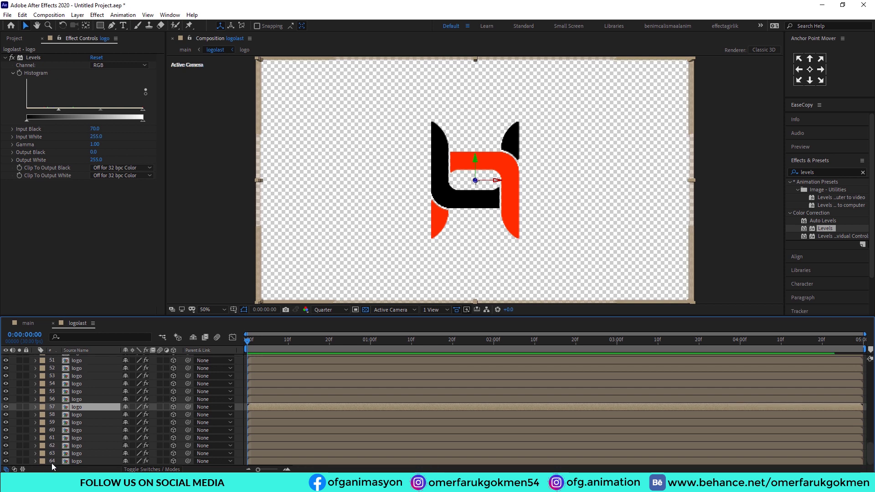
left_click(81, 461)
scroll(88, 442, "up", 5)
scroll(88, 410, "up", 8)
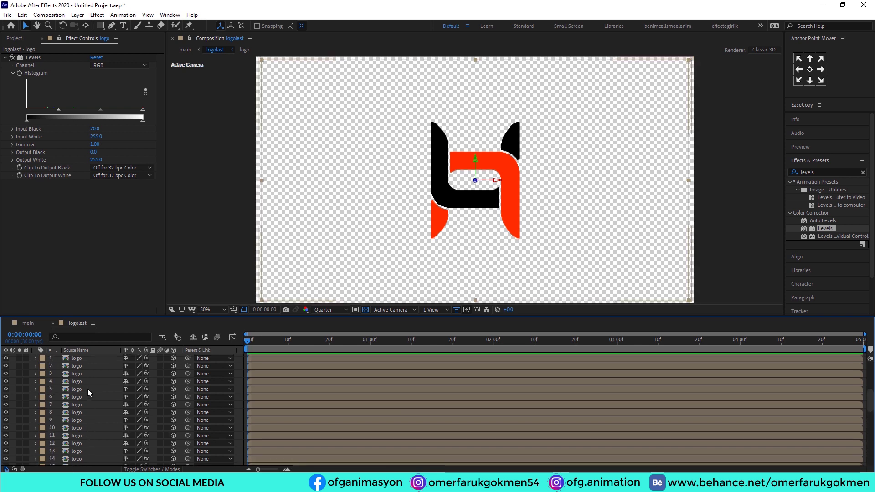
Preview the layered logo in Custom View 1 at full resolution with Levels turned off
left_click(391, 310)
left_click(396, 395)
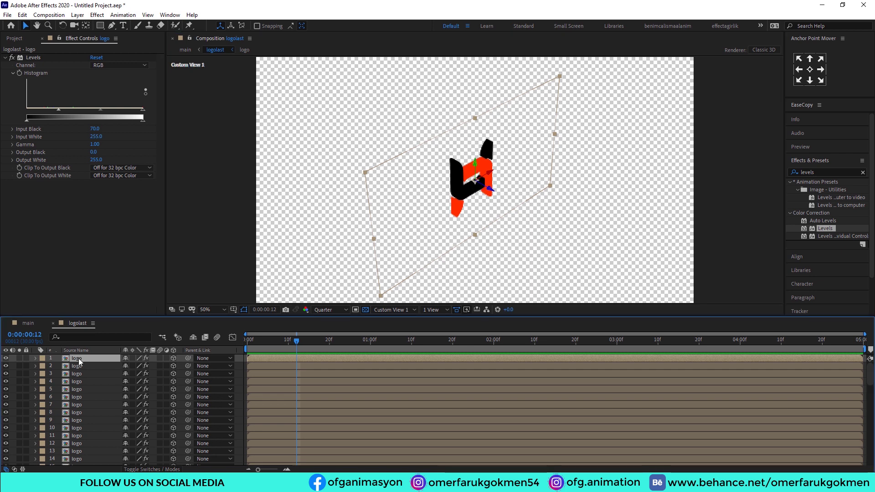
left_click(12, 58)
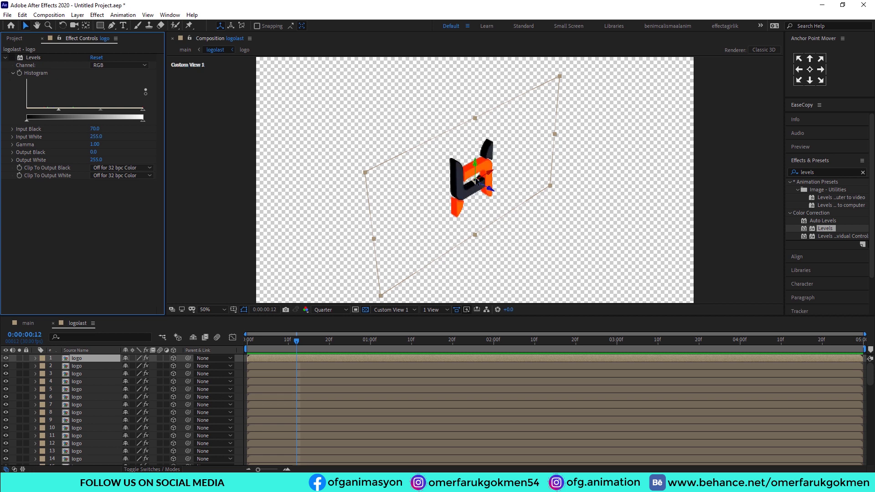
left_click(330, 309)
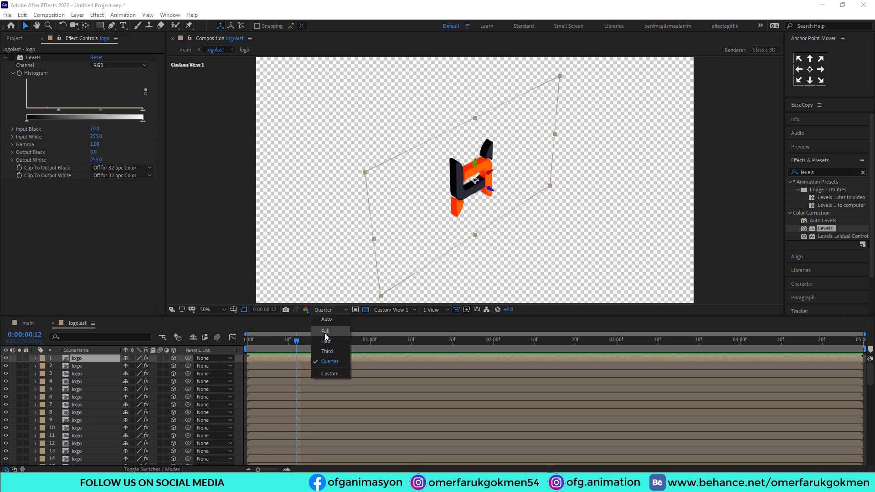
left_click(324, 337)
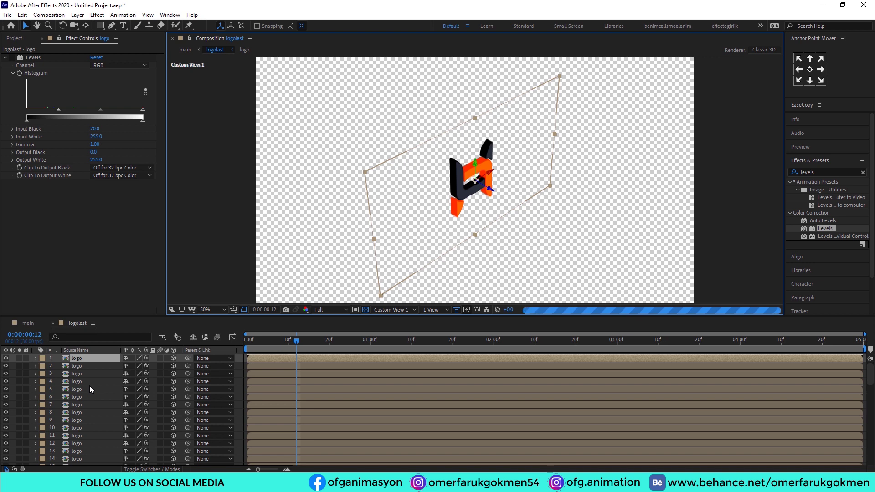
key("space")
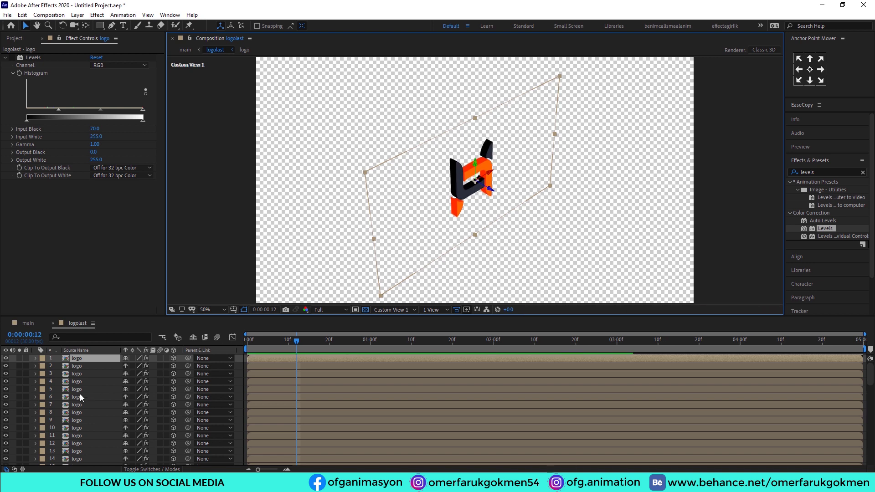
Turn Levels back on for logo layer 64 and return to the main composition
scroll(79, 409, "down", 10)
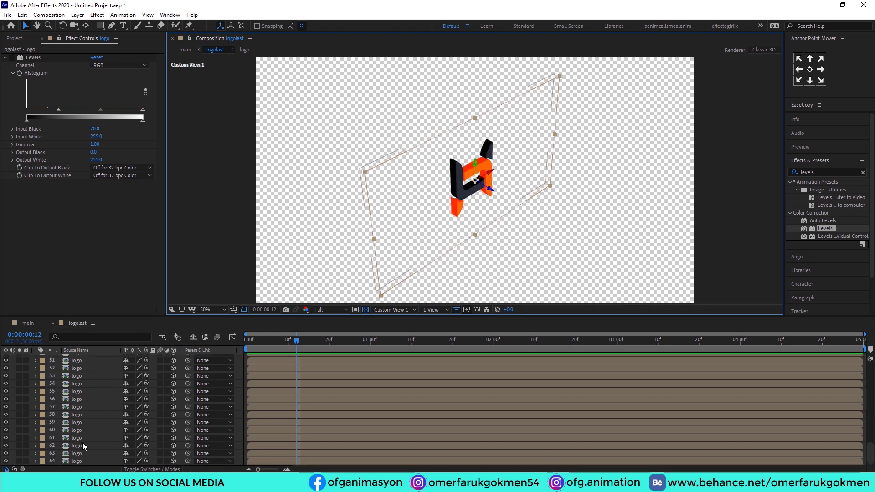
left_click(78, 462)
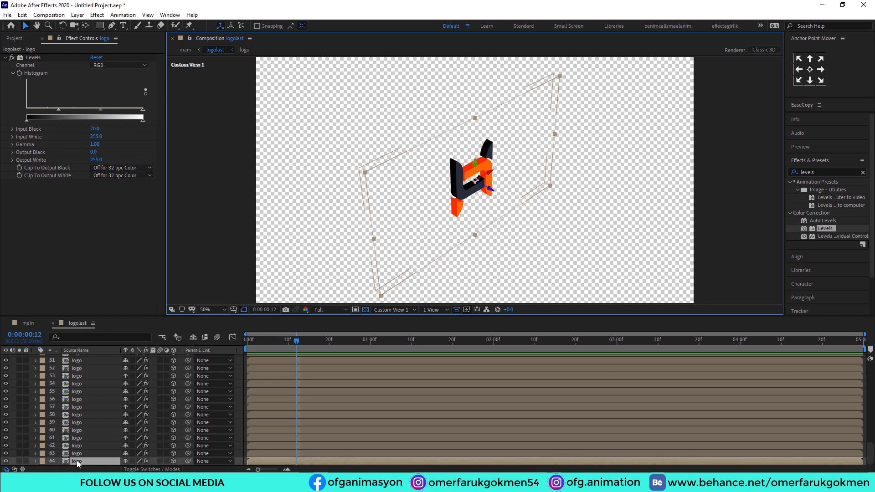
left_click(12, 58)
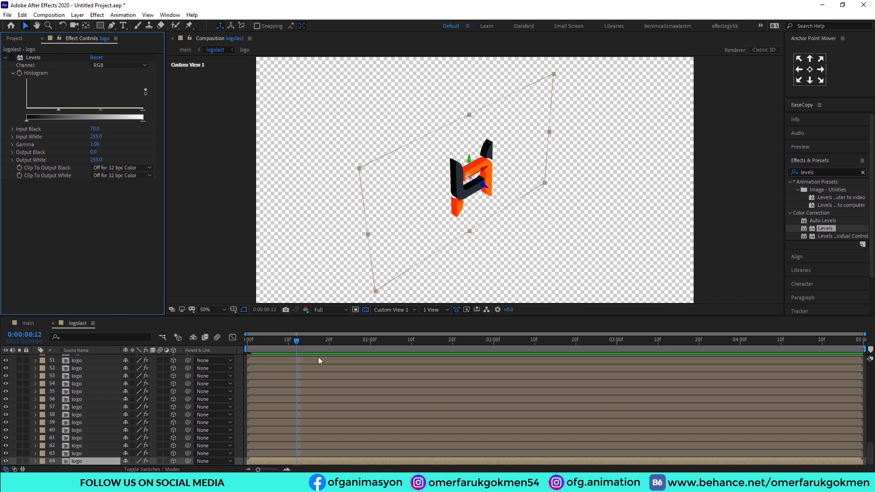
scroll(92, 389, "up", 15)
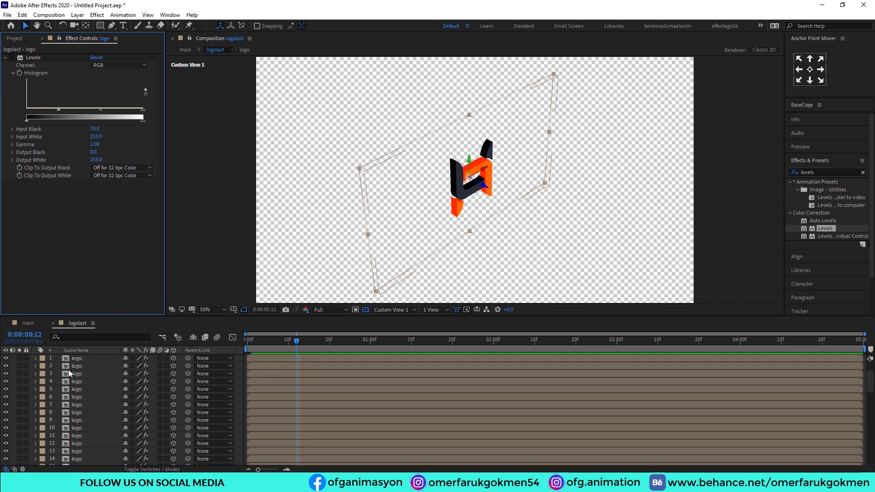
left_click(28, 323)
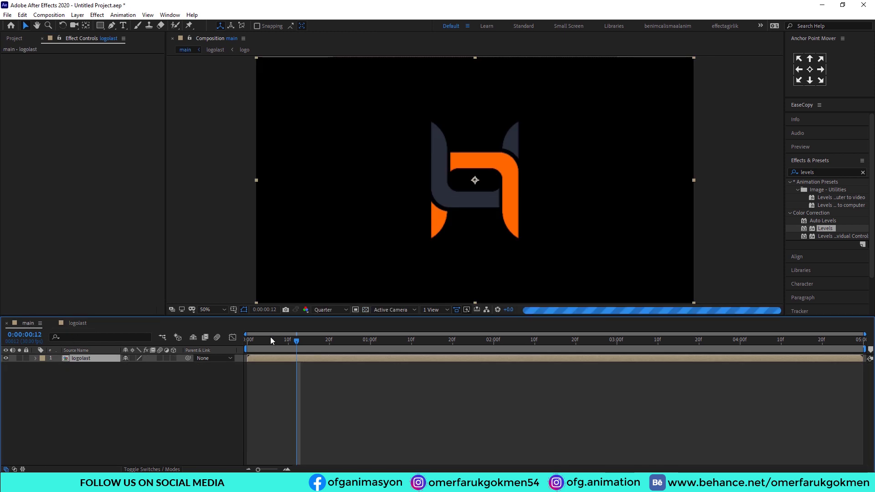
Make logolast 3D with Collapse Transformations and keyframe Y Rotation at 40° at 0:00
left_click(174, 359)
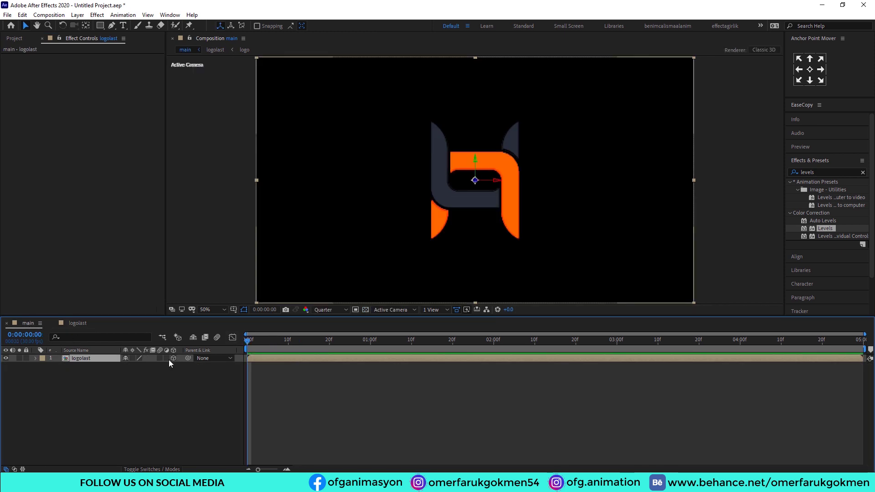
left_click(132, 358)
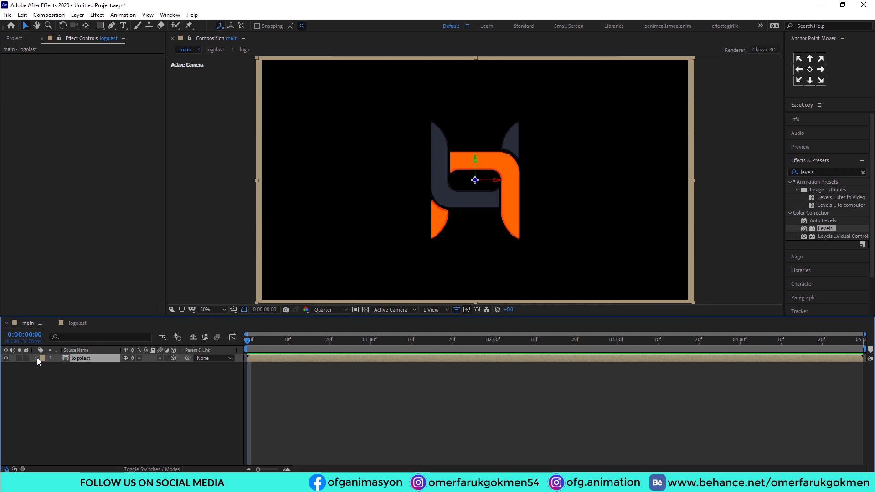
key("r")
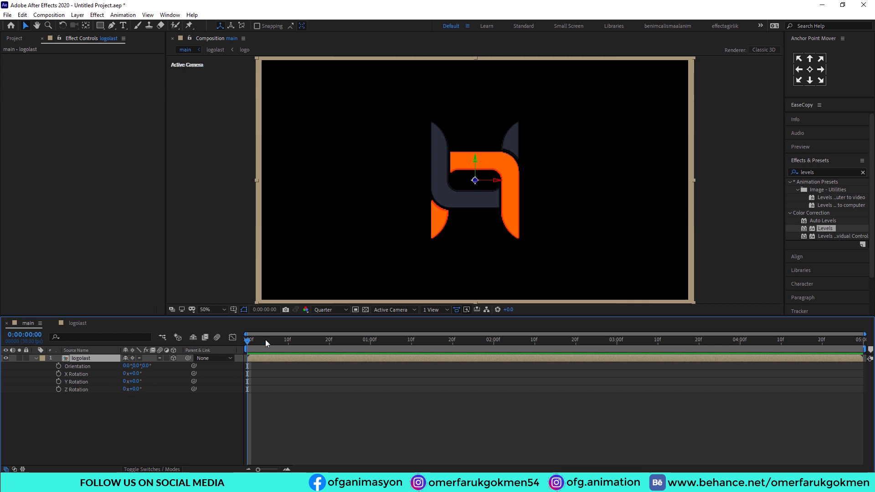
left_click(58, 382)
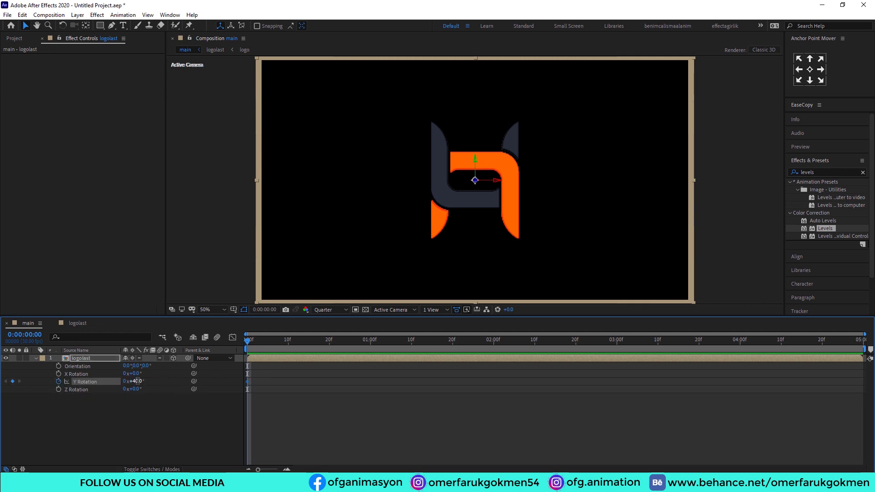
Add a -40° Y Rotation keyframe at 4:00 and preview the turn
left_click_drag(247, 339, 742, 349)
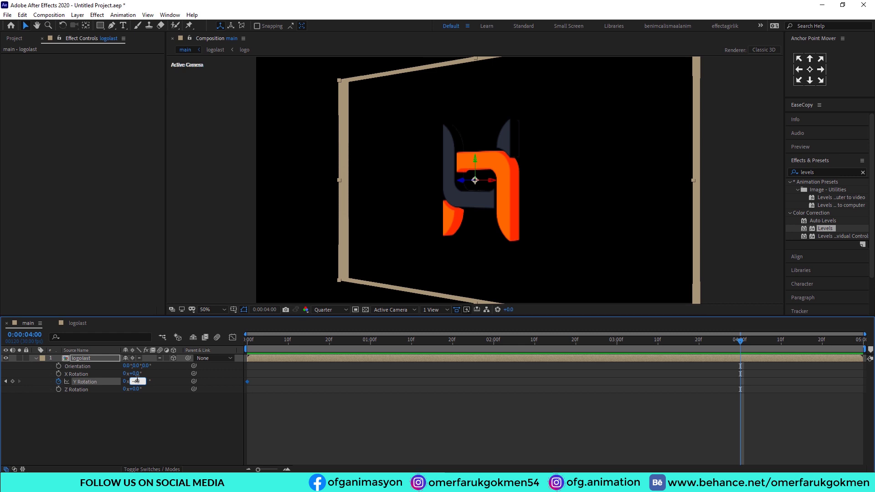
key("Return")
left_click_drag(865, 348, 742, 347)
key("space")
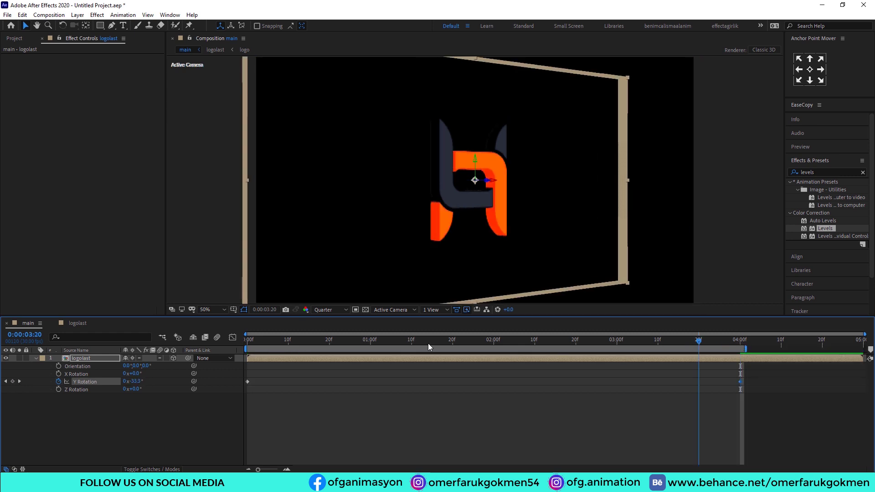
key("space")
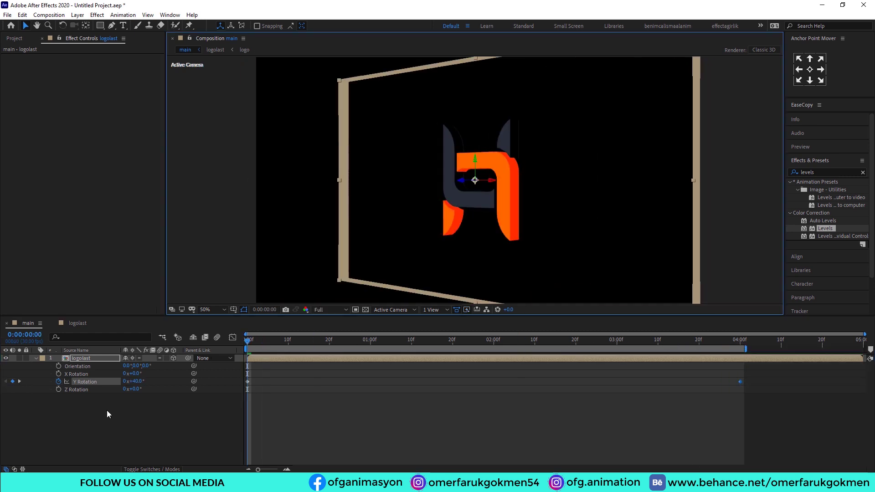
Create a solid layer named bg and move logolast above it
right_click(94, 415)
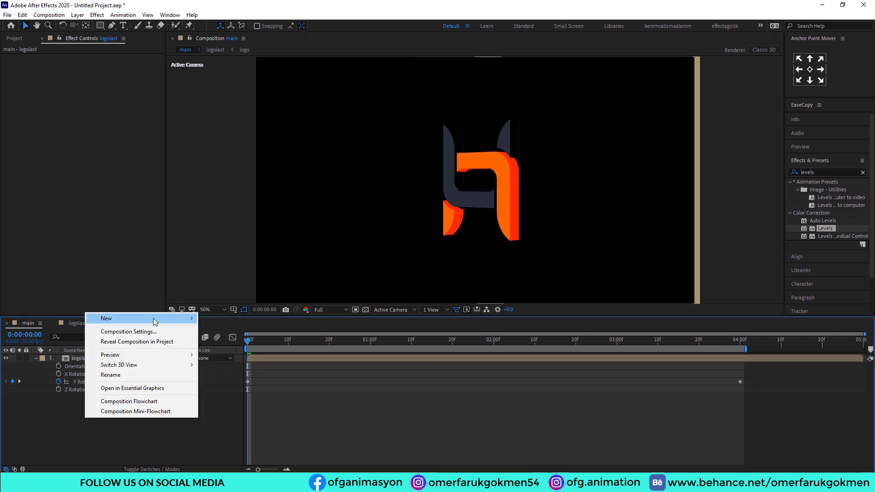
mouse_move(156, 318)
left_click(218, 342)
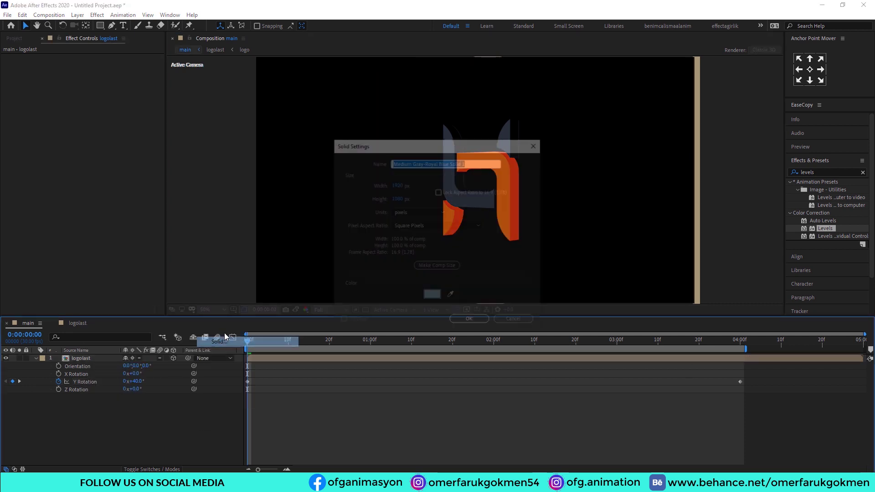
type("bg")
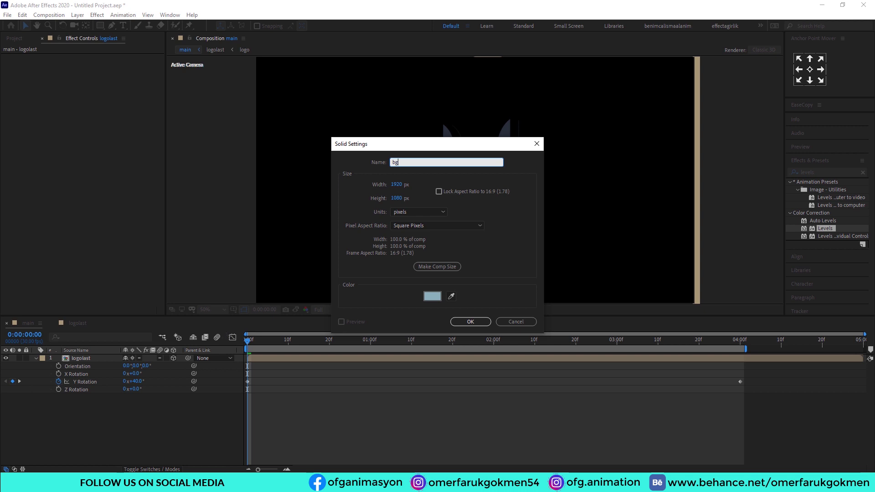
left_click(470, 322)
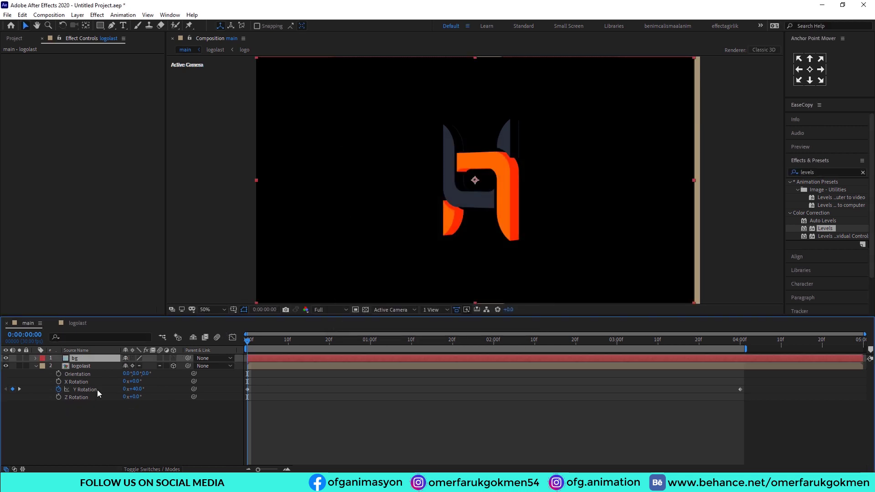
left_click(37, 366)
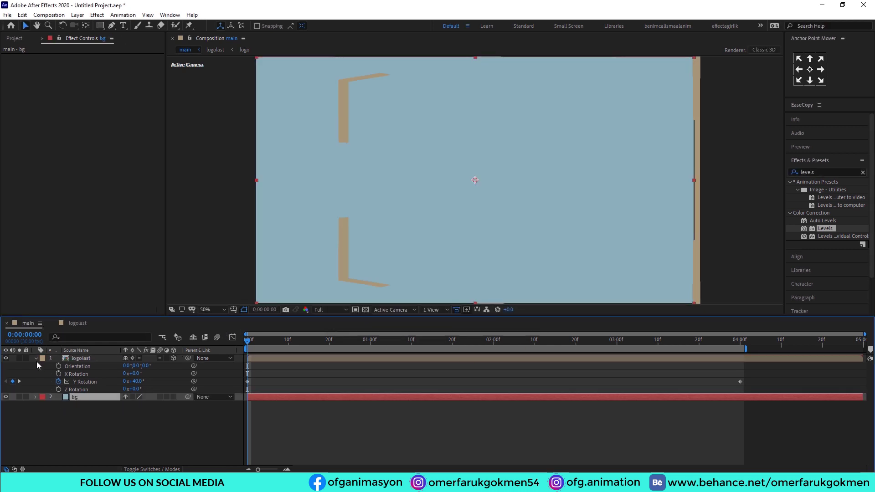
left_click_drag(78, 366, 77, 356)
key("ctrl+5")
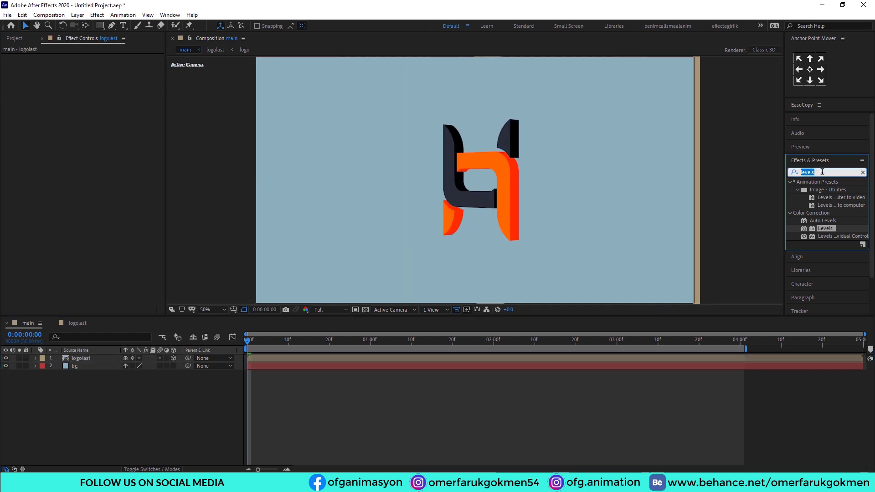
Apply Gradient Ramp to bg with start colour F87777 and end colour F8CBCB
type("ramp")
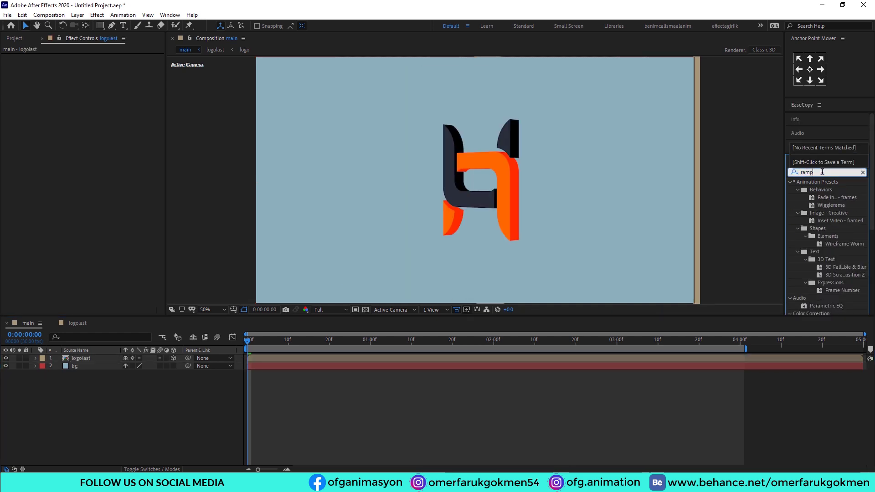
mouse_move(835, 189)
left_mouse_down()
mouse_move(28, 359)
mouse_move(83, 370)
left_mouse_up()
left_click(95, 73)
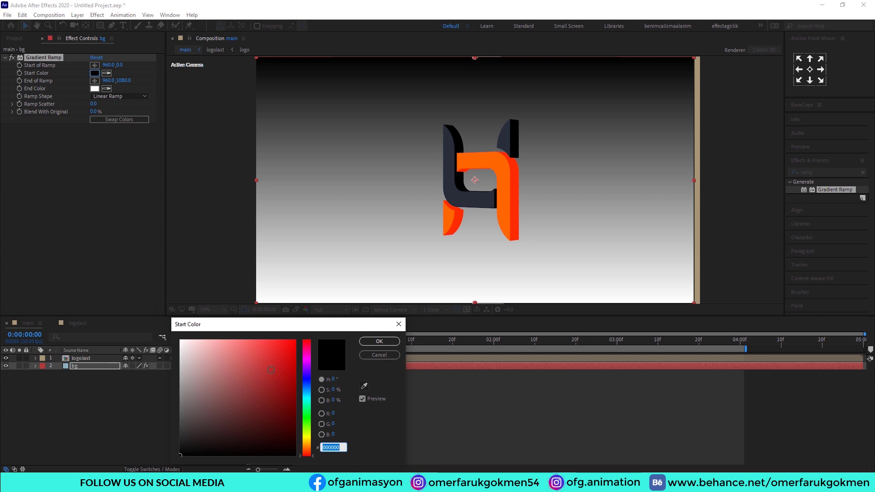
mouse_move(263, 366)
left_mouse_down()
mouse_move(233, 343)
mouse_move(240, 342)
left_mouse_up()
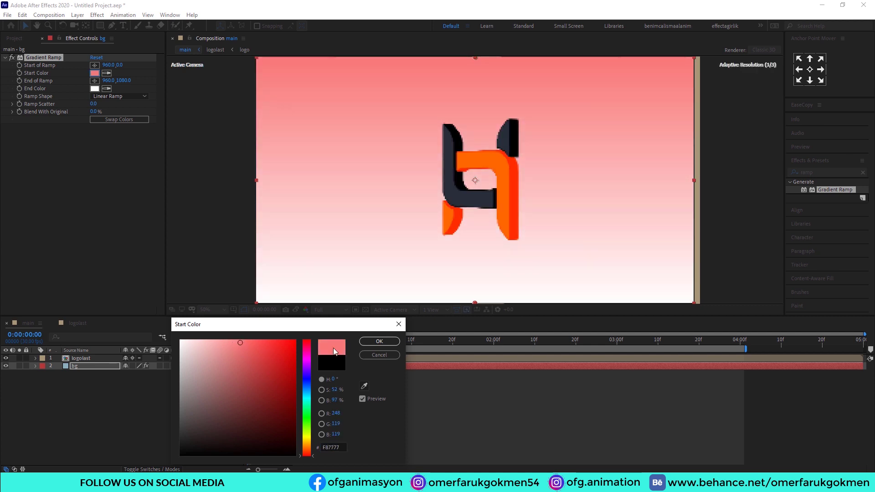
left_click(379, 341)
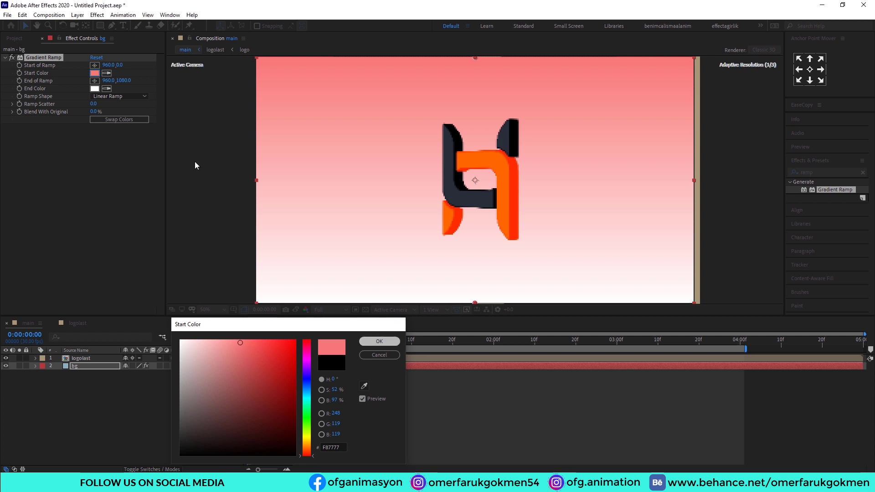
left_click(94, 88)
left_click(201, 343)
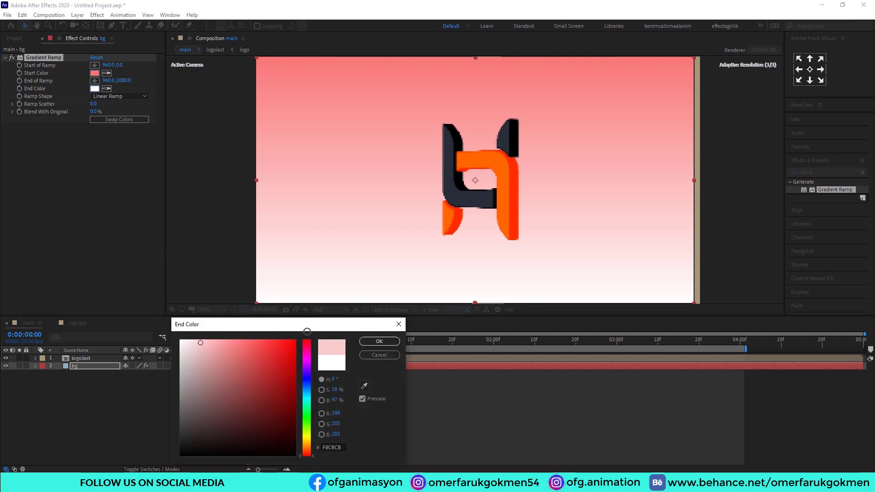
left_click(379, 341)
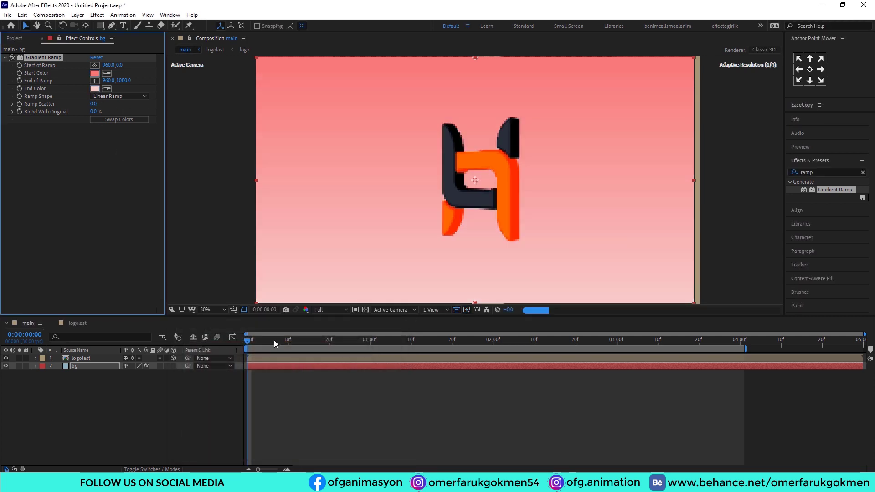
Preview the rotating logo over the pink gradient from partway into the animation
left_click(366, 340)
key("space")
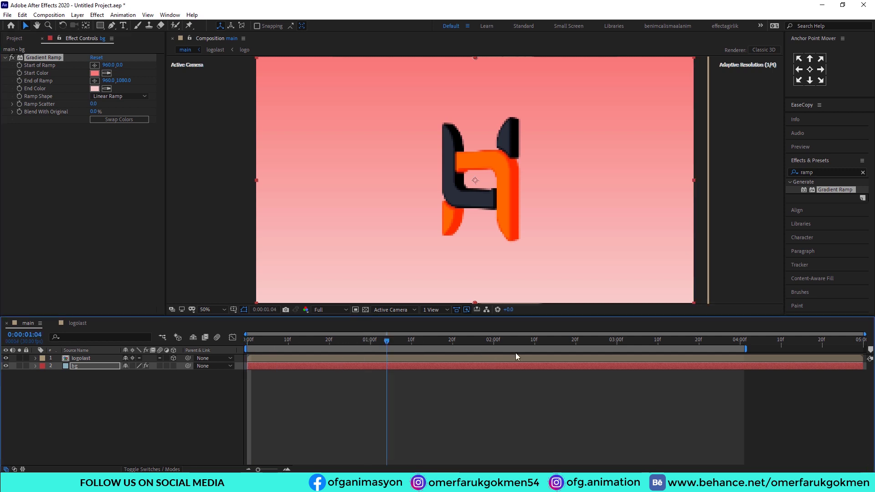
left_click(145, 390)
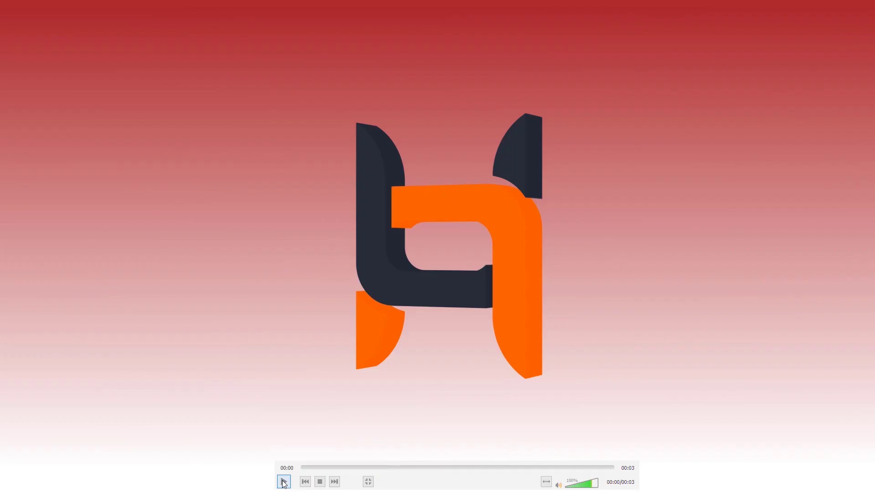
Play the rendered Comp 1.mp4 of the rotating H logo, pausing and resuming it with Space
left_click(284, 482)
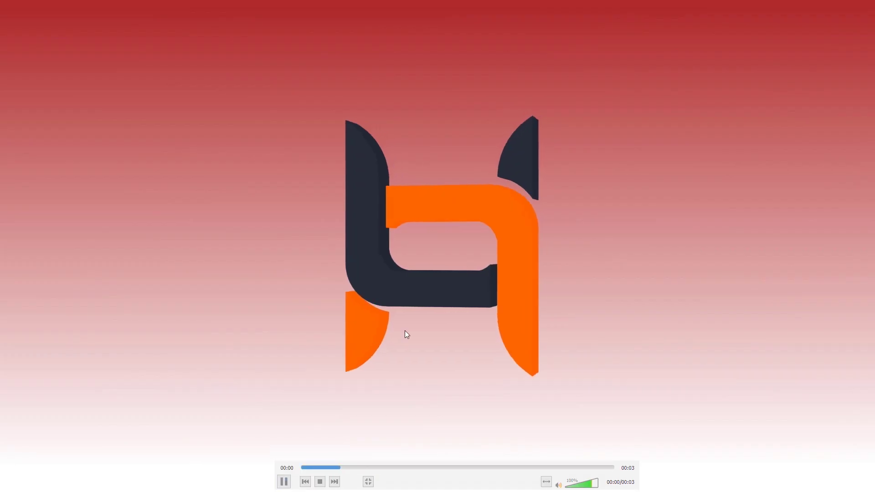
key("space")
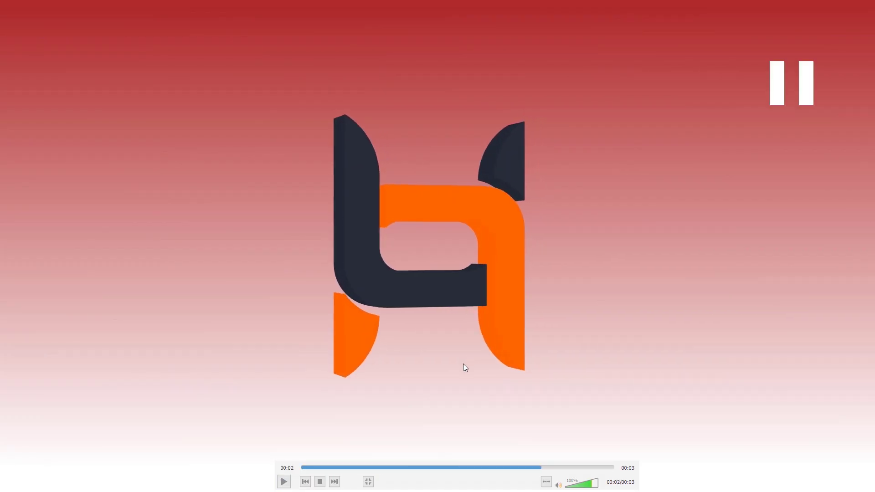
key("space")
key("space")
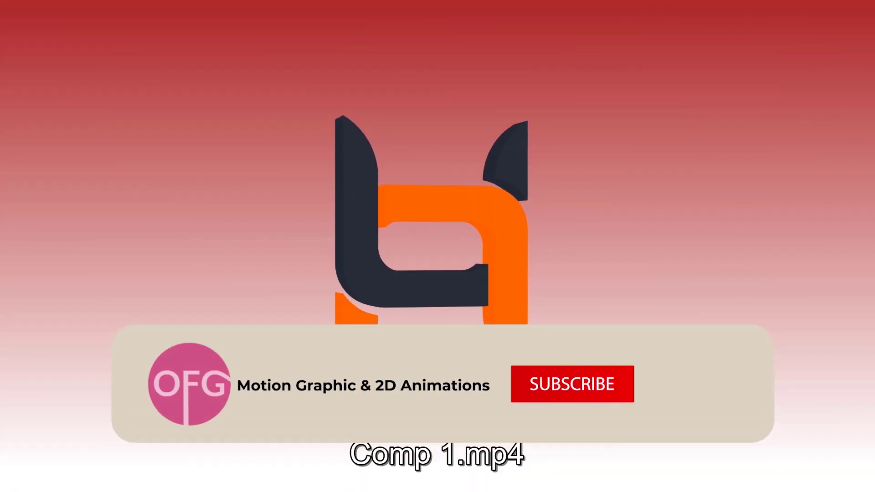
key("space")
mouse_move(305, 469)
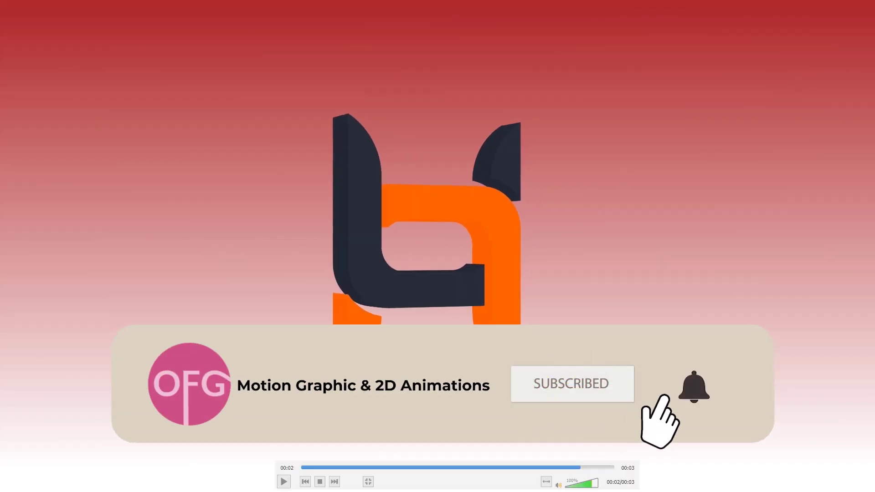